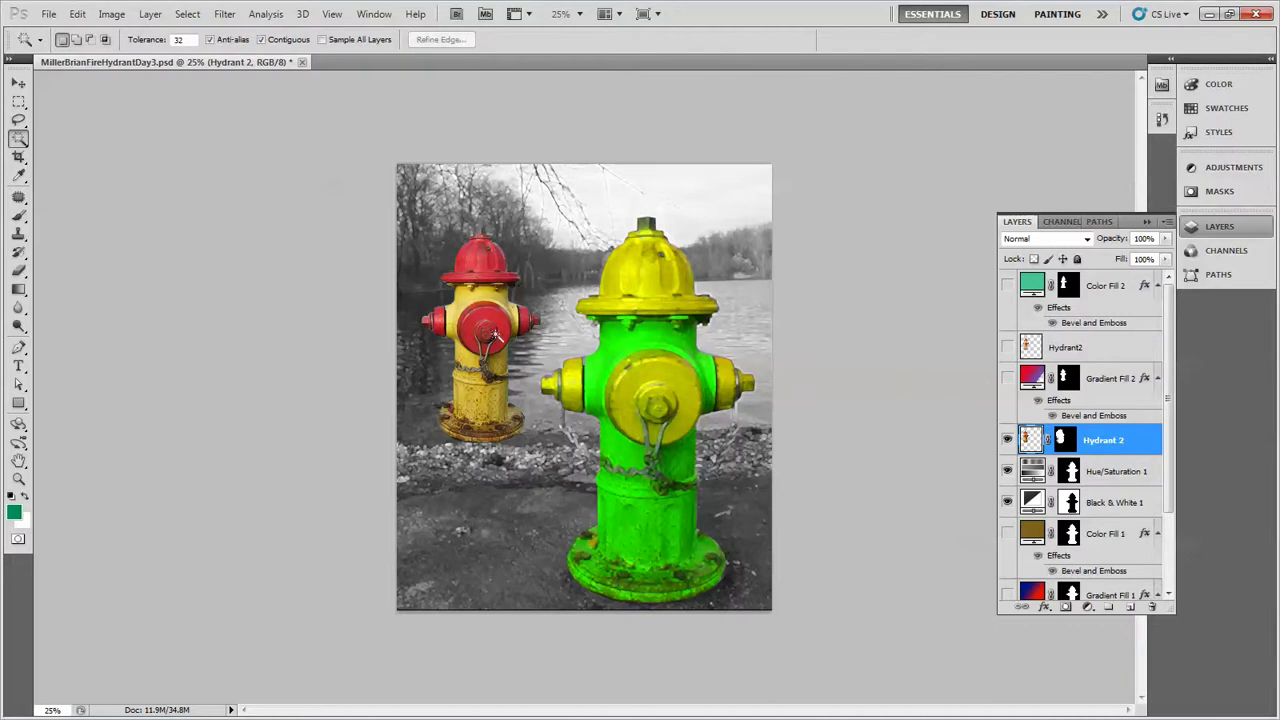
Step: Select the small hydrant's red front cap with the Magic Wand, adding a second area to the selection
{"action": "left_click", "coordinate": [483, 320]}
{"action": "key", "text": "ctrl+d"}
{"action": "left_click", "coordinate": [489, 333]}
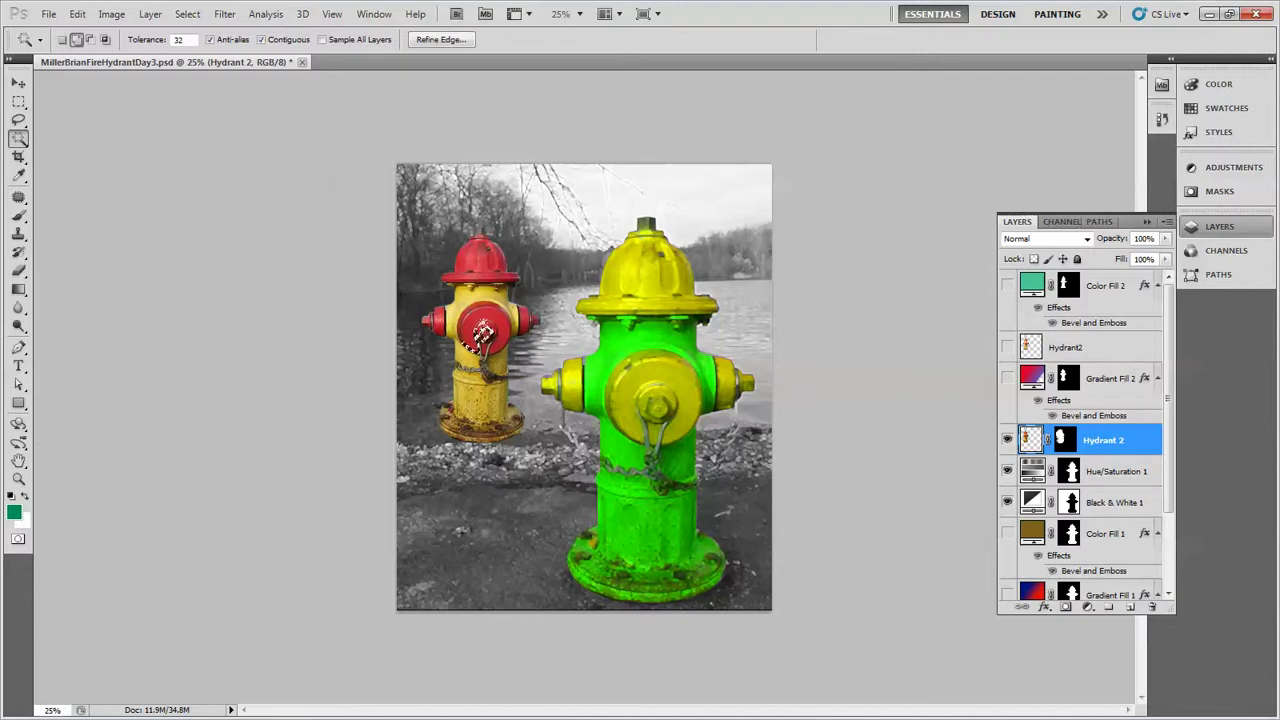
{"action": "left_click", "coordinate": [484, 332], "text": "shift"}
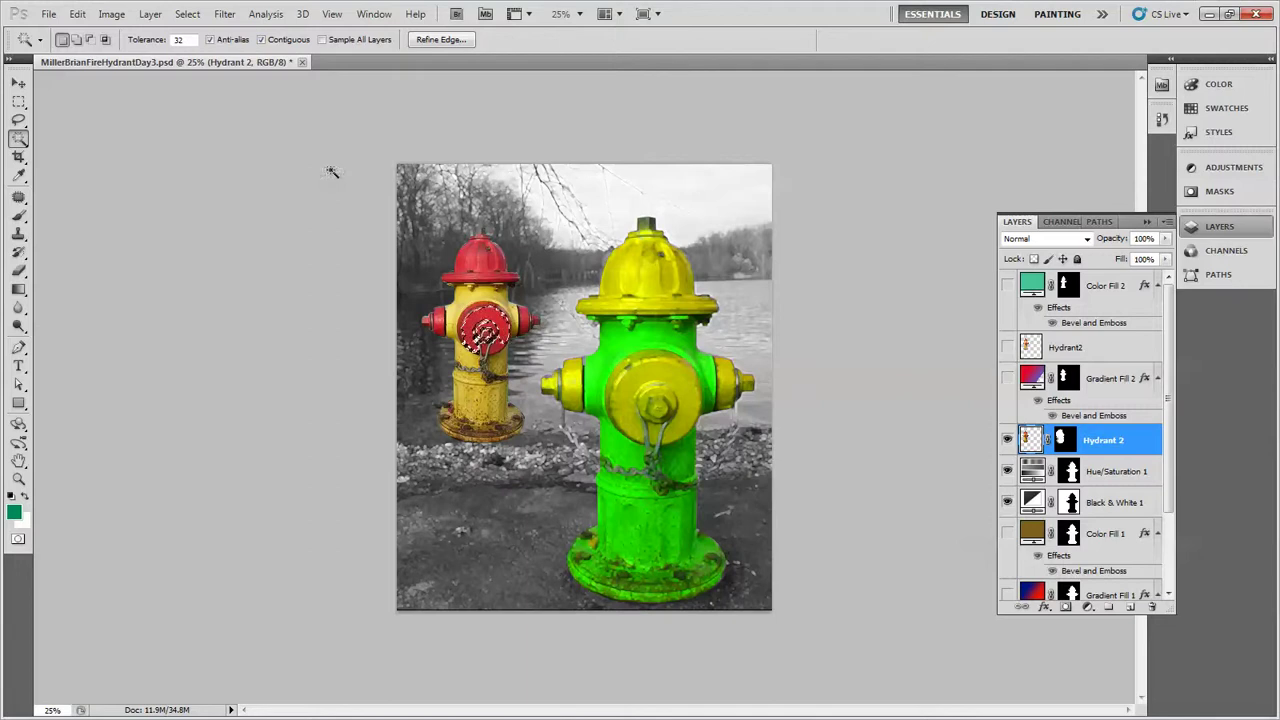
Step: Set the Magic Wand tolerance to 50 and select the small hydrant's red top dome
{"action": "left_click", "coordinate": [178, 40]}
{"action": "type", "text": "50"}
{"action": "key", "text": "Return"}
{"action": "left_click", "coordinate": [476, 258]}
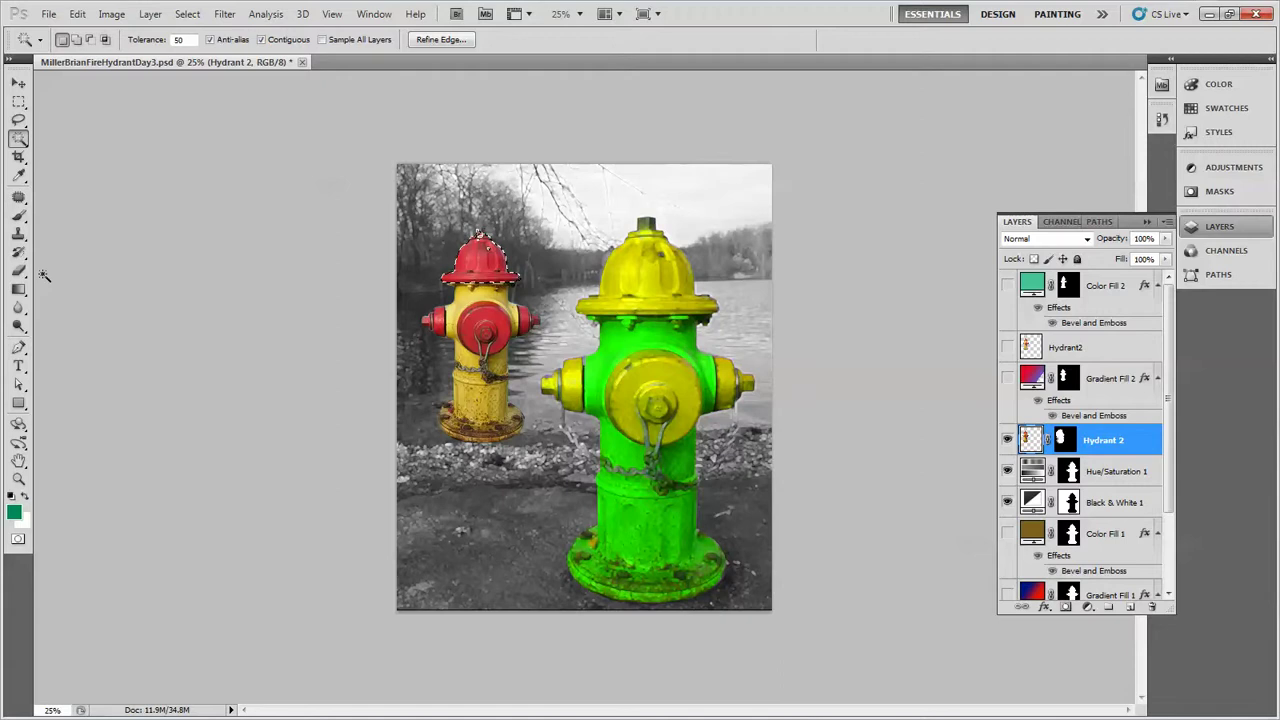
Step: Saturate the selected red dome using the Sponge tool in Saturate mode with a brush of about 108 px
{"action": "left_click", "coordinate": [18, 326]}
{"action": "left_click_drag", "start_coordinate": [18, 326], "coordinate": [64, 356]}
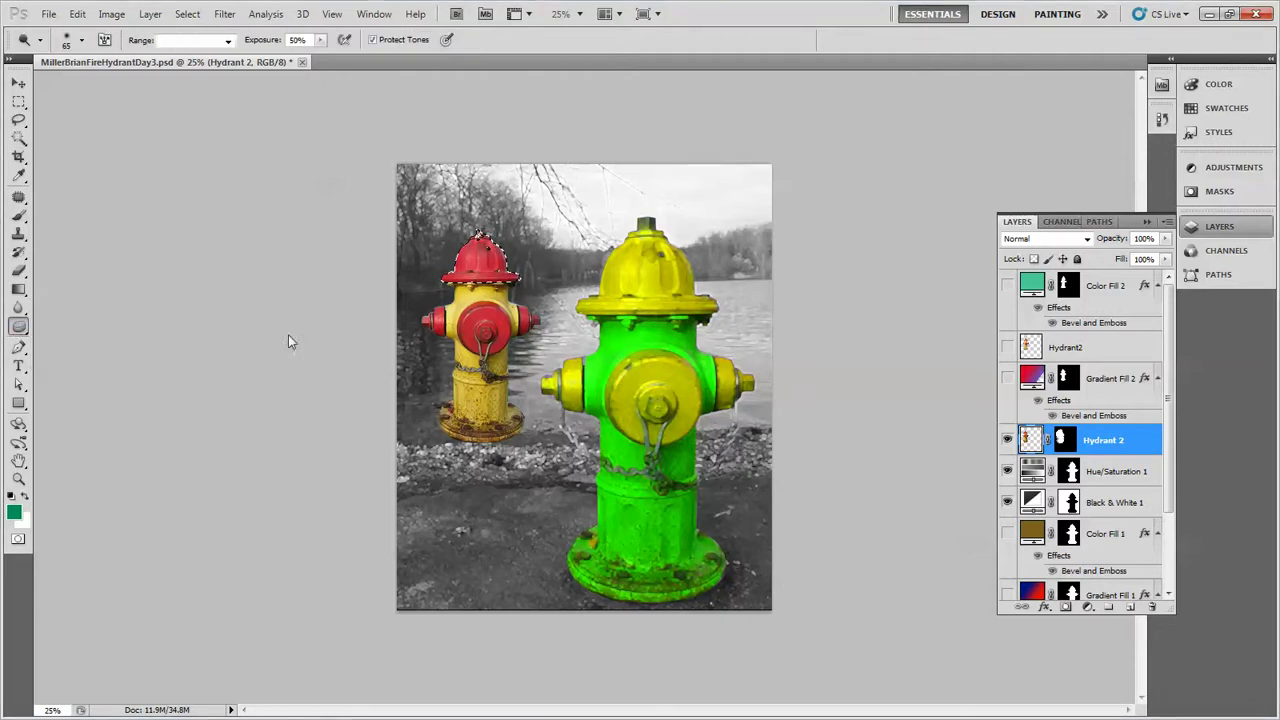
{"action": "left_click", "coordinate": [195, 41]}
{"action": "left_click", "coordinate": [193, 67]}
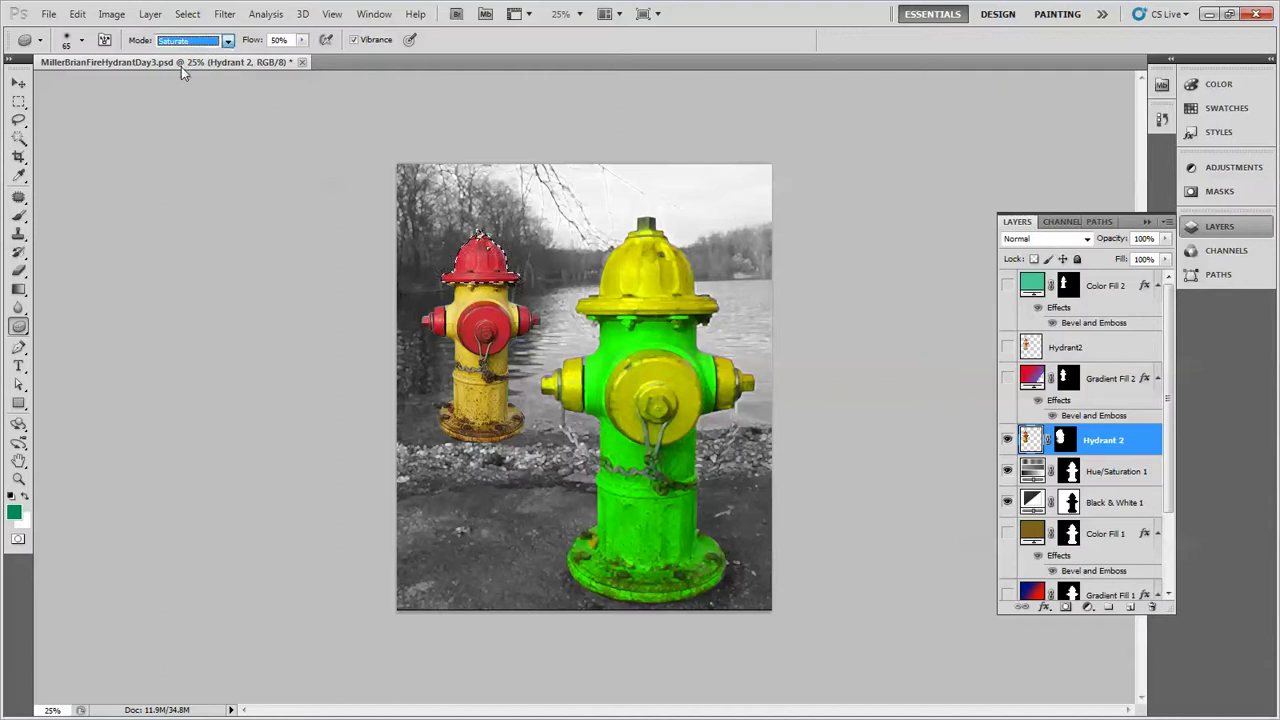
{"action": "left_click", "coordinate": [83, 41]}
{"action": "left_click_drag", "start_coordinate": [105, 93], "coordinate": [112, 90]}
{"action": "left_click", "coordinate": [482, 272]}
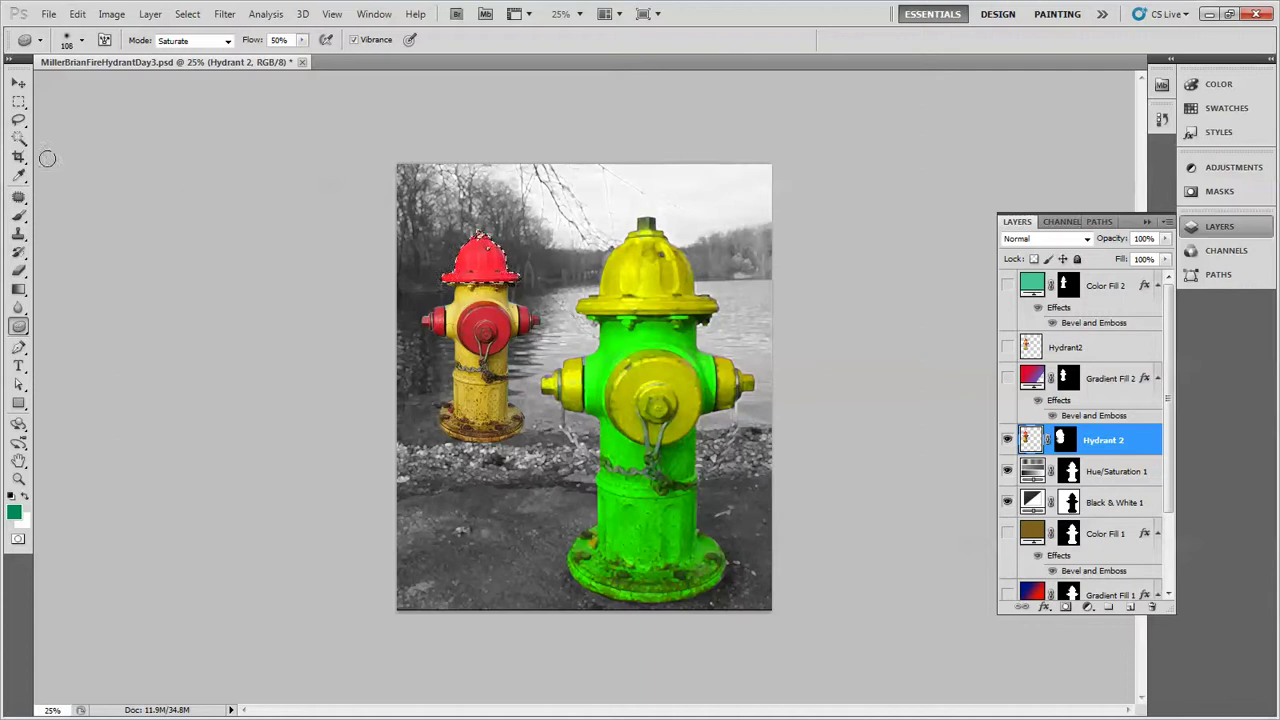
Step: Switch to the slideshow and advance to the slide on using the Marquee tool
{"action": "left_click", "coordinate": [22, 140]}
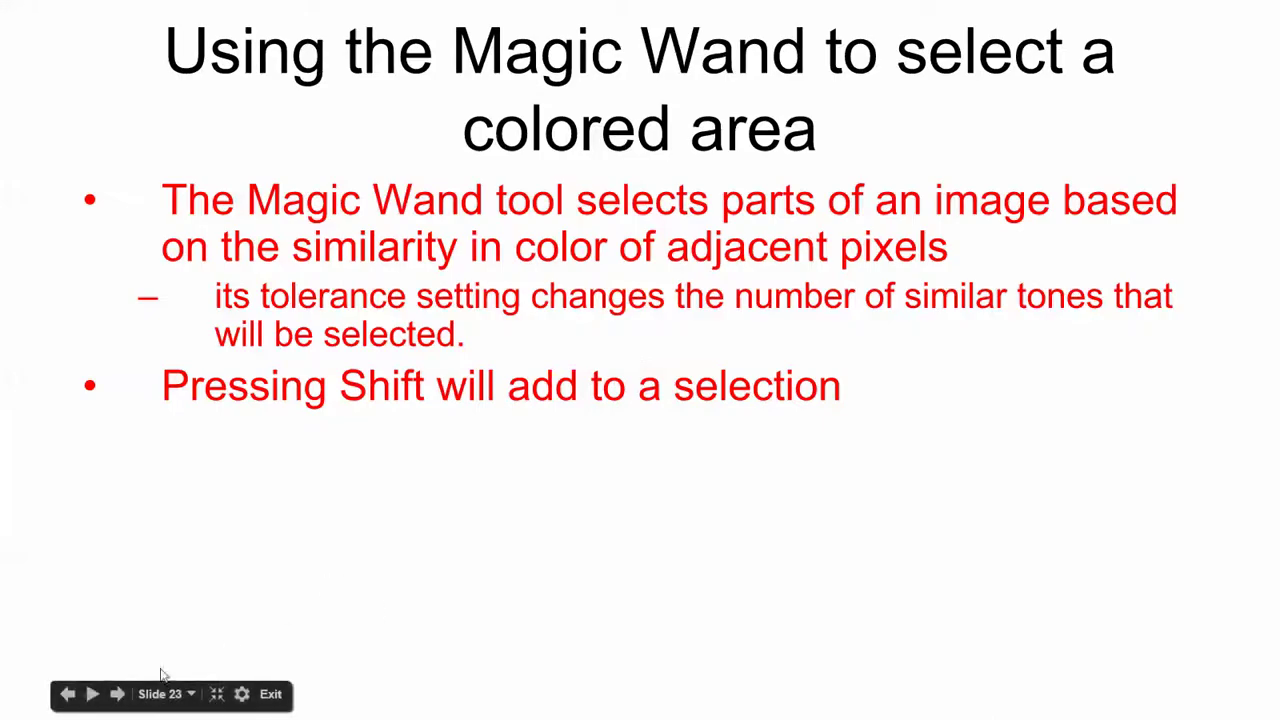
{"action": "left_click", "coordinate": [117, 696]}
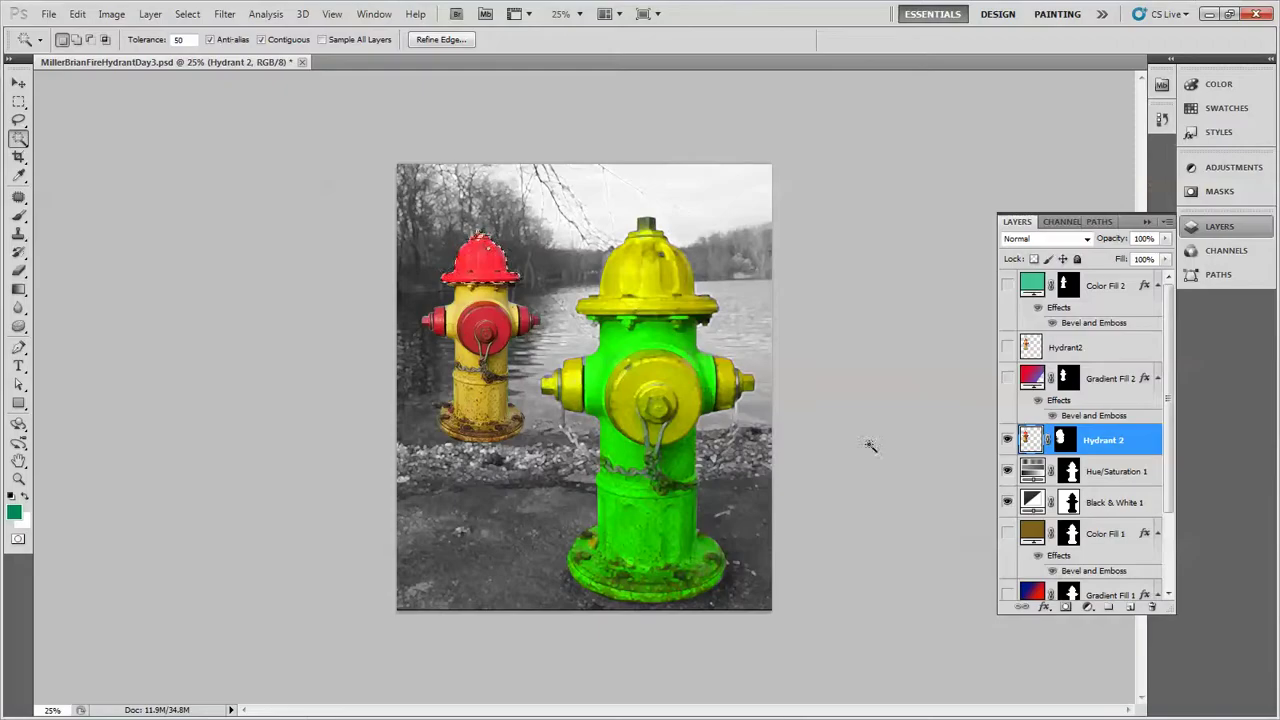
Step: Select the small hydrant's round front cap with the Elliptical Marquee tool
{"action": "left_click", "coordinate": [20, 104]}
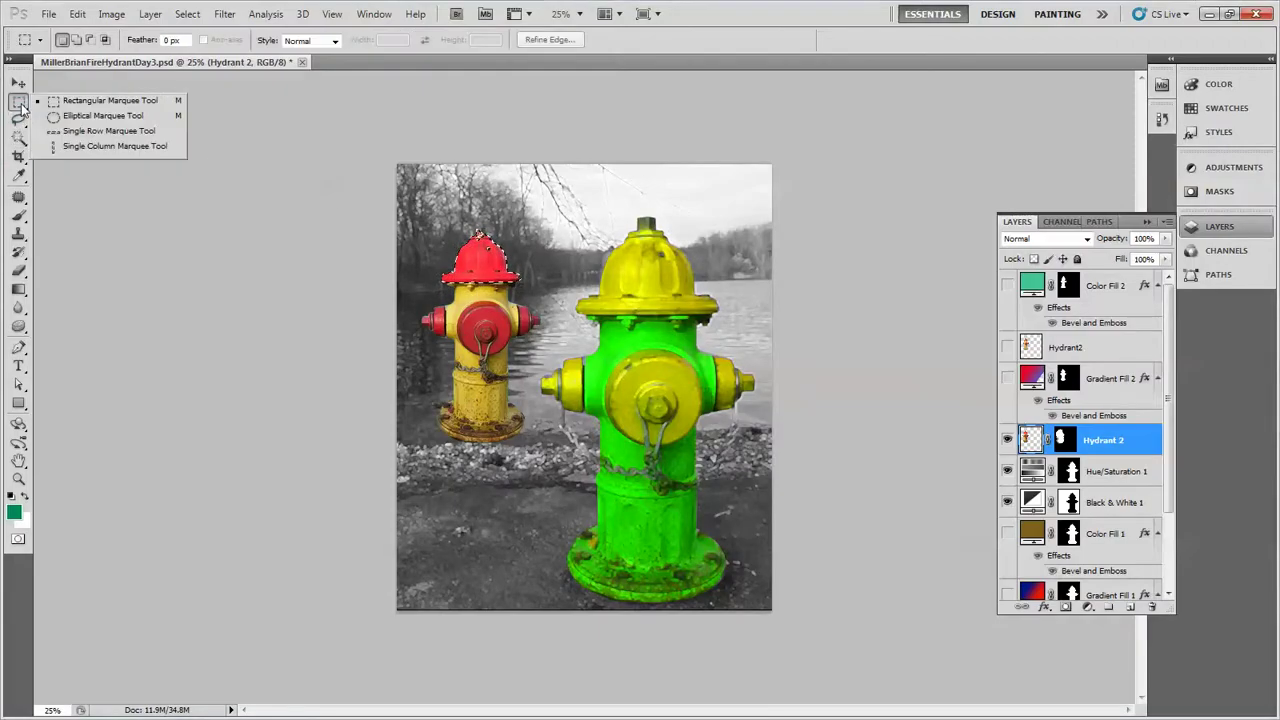
{"action": "left_click", "coordinate": [70, 116]}
{"action": "left_click", "coordinate": [487, 332]}
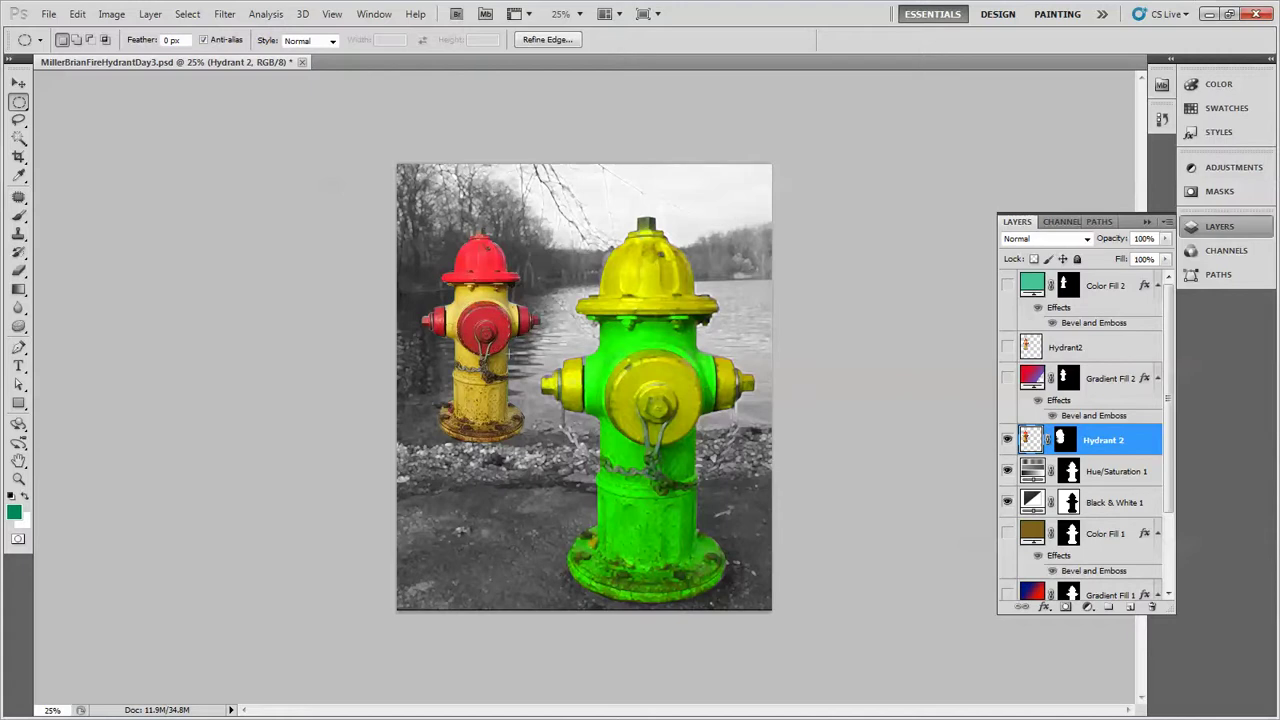
Step: Darken the selected front cap with the Burn tool, using a brush of about 100 px and the Shadows range
{"action": "left_click", "coordinate": [21, 328]}
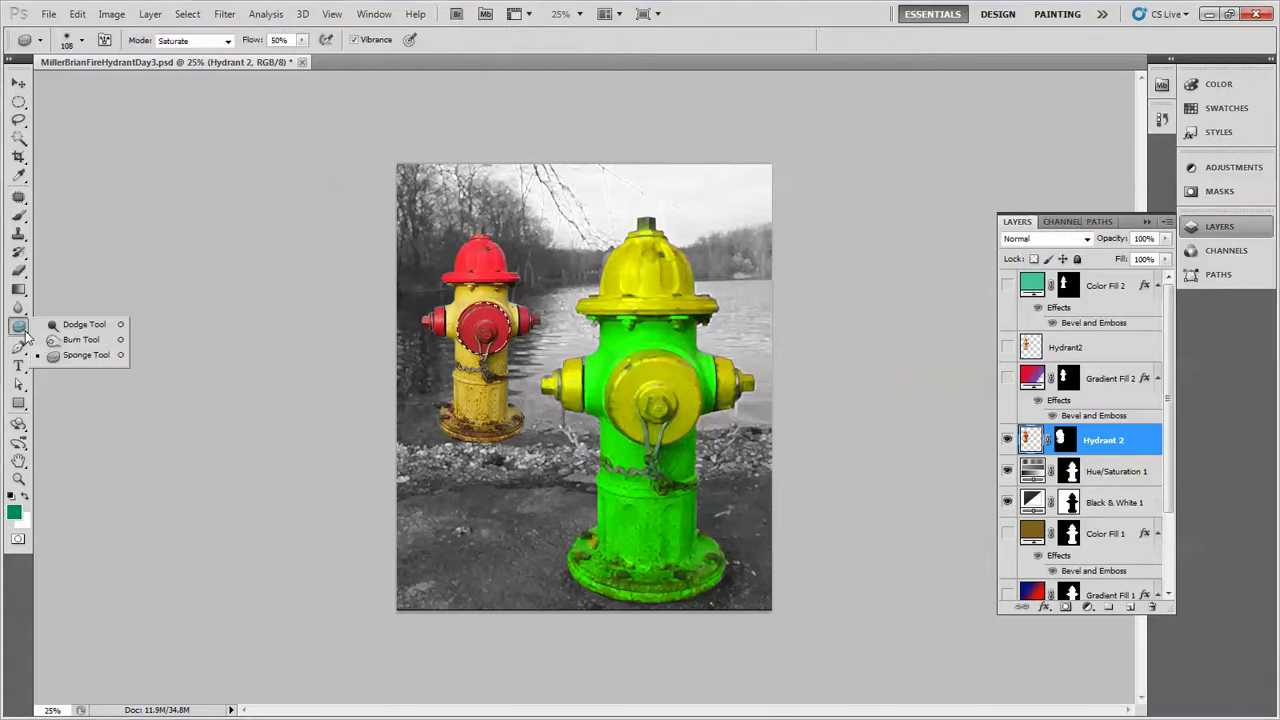
{"action": "left_click", "coordinate": [80, 339]}
{"action": "left_click", "coordinate": [81, 40]}
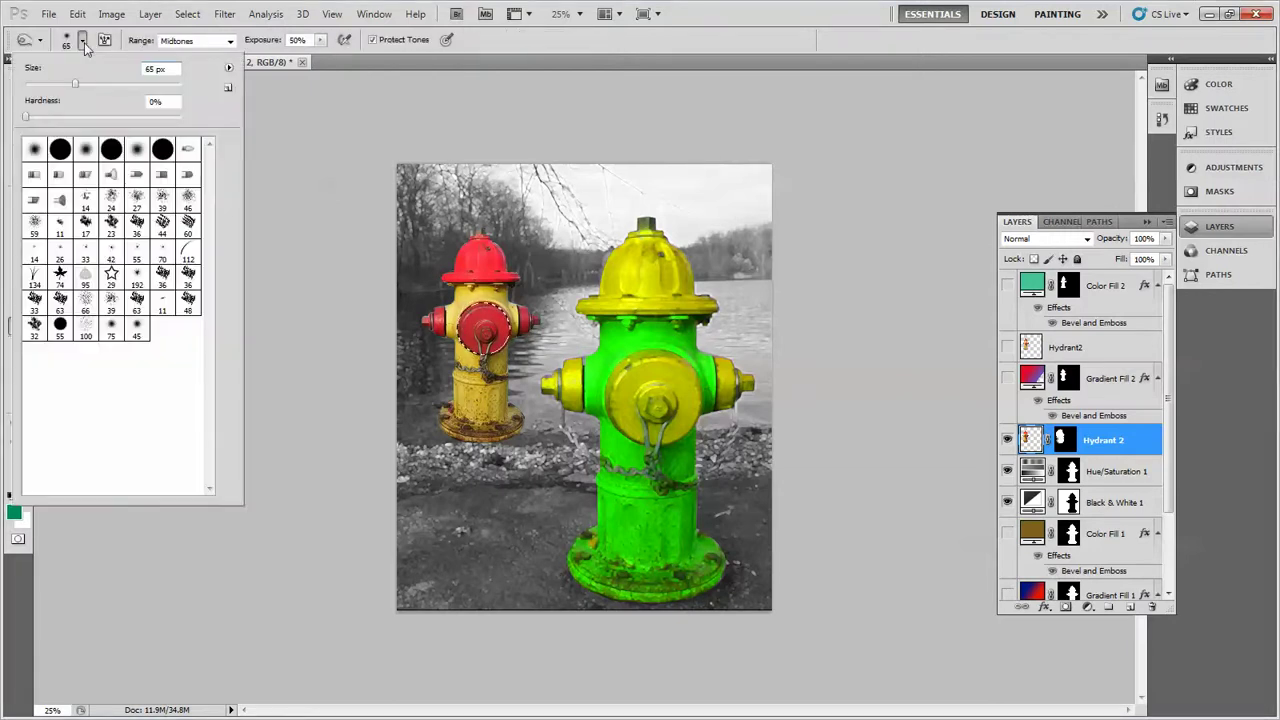
{"action": "left_click_drag", "start_coordinate": [78, 92], "coordinate": [106, 90]}
{"action": "left_click", "coordinate": [231, 45]}
{"action": "left_click", "coordinate": [176, 55]}
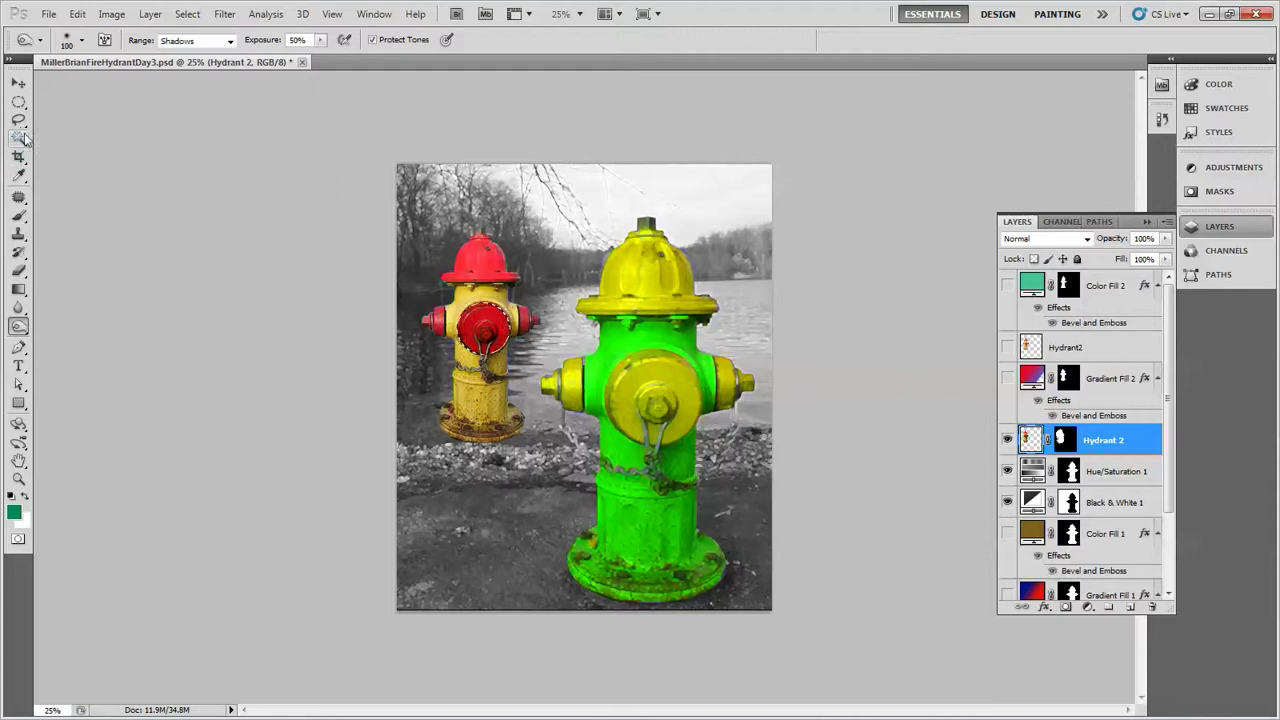
Step: Draw a small circular selection with the Elliptical Marquee over part of the large hydrant's front cap
{"action": "left_click_drag", "start_coordinate": [18, 101], "coordinate": [68, 122]}
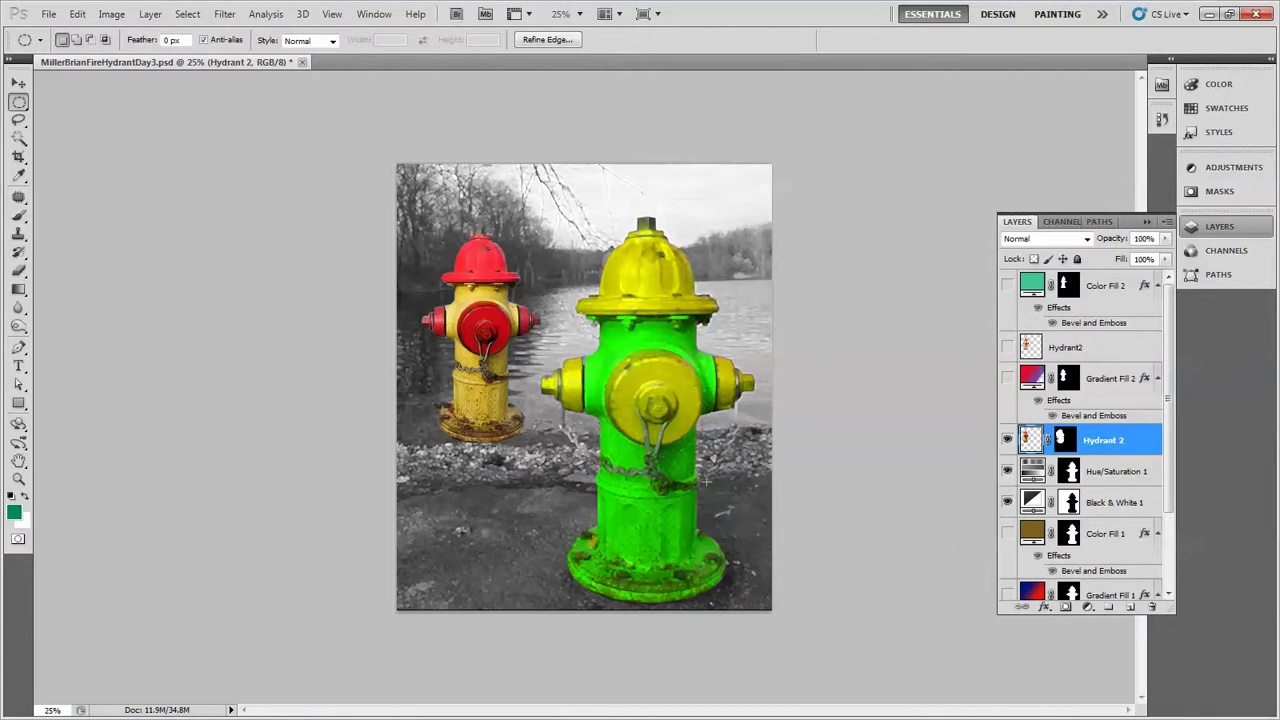
{"action": "left_click_drag", "start_coordinate": [697, 449], "coordinate": [652, 403]}
Step: Switch to the slideshow, advance to the slide on moving with the arrow keys, and return to the image
{"action": "left_click", "coordinate": [1209, 14]}
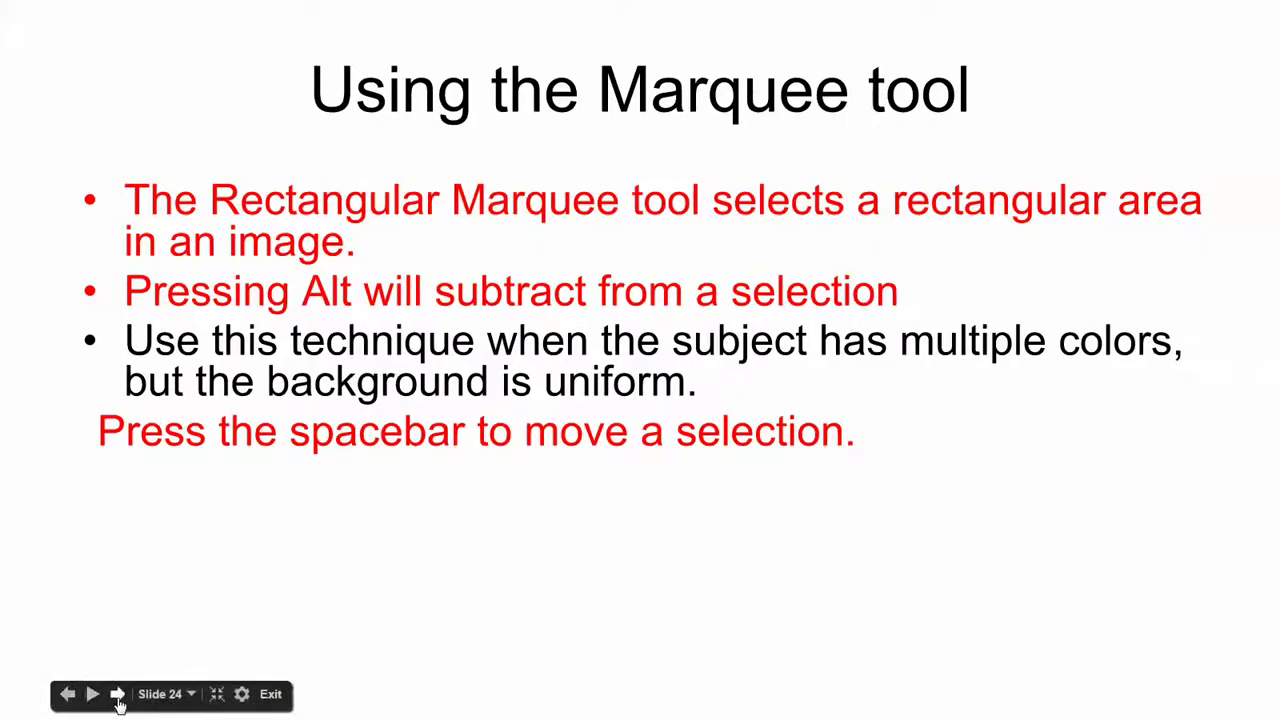
{"action": "left_click", "coordinate": [117, 700]}
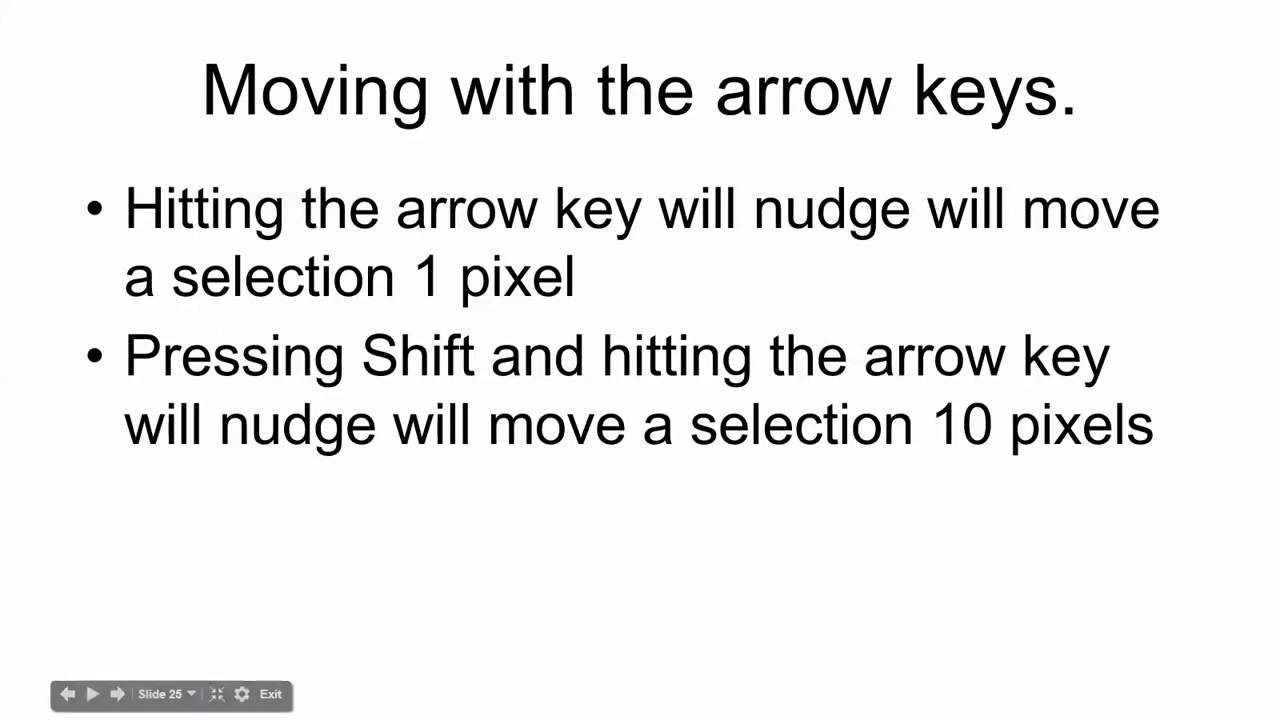
{"action": "key", "text": "alt+Tab"}
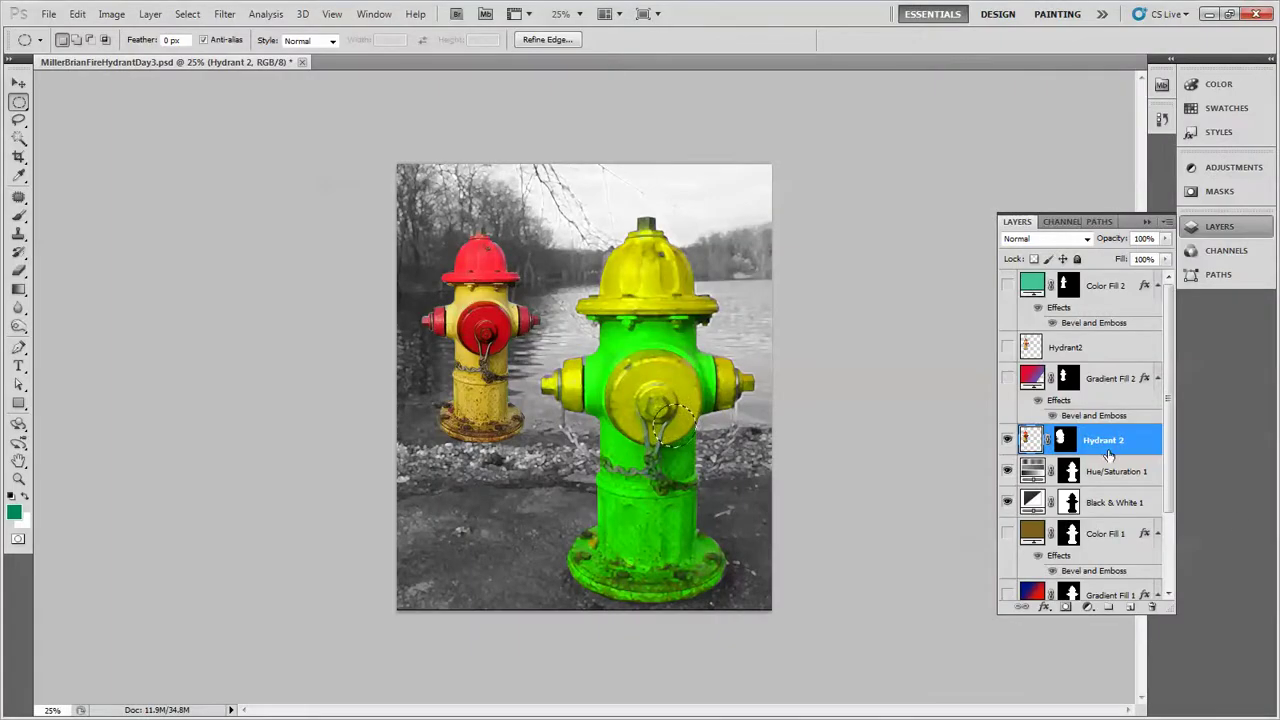
Step: Make Layer 1 active and draw an elliptical selection around the large hydrant's yellow front cap
{"action": "scroll", "coordinate": [1169, 455], "scroll_direction": "down", "scroll_amount": 4}
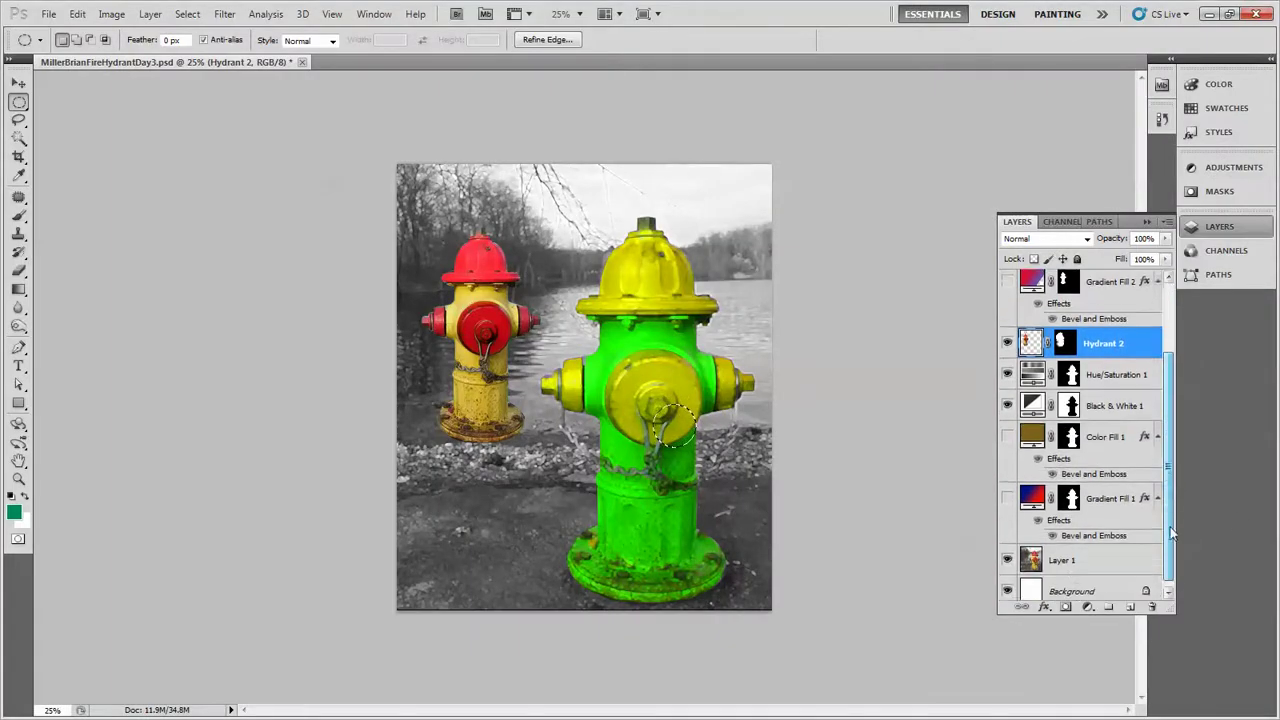
{"action": "left_click", "coordinate": [1075, 557]}
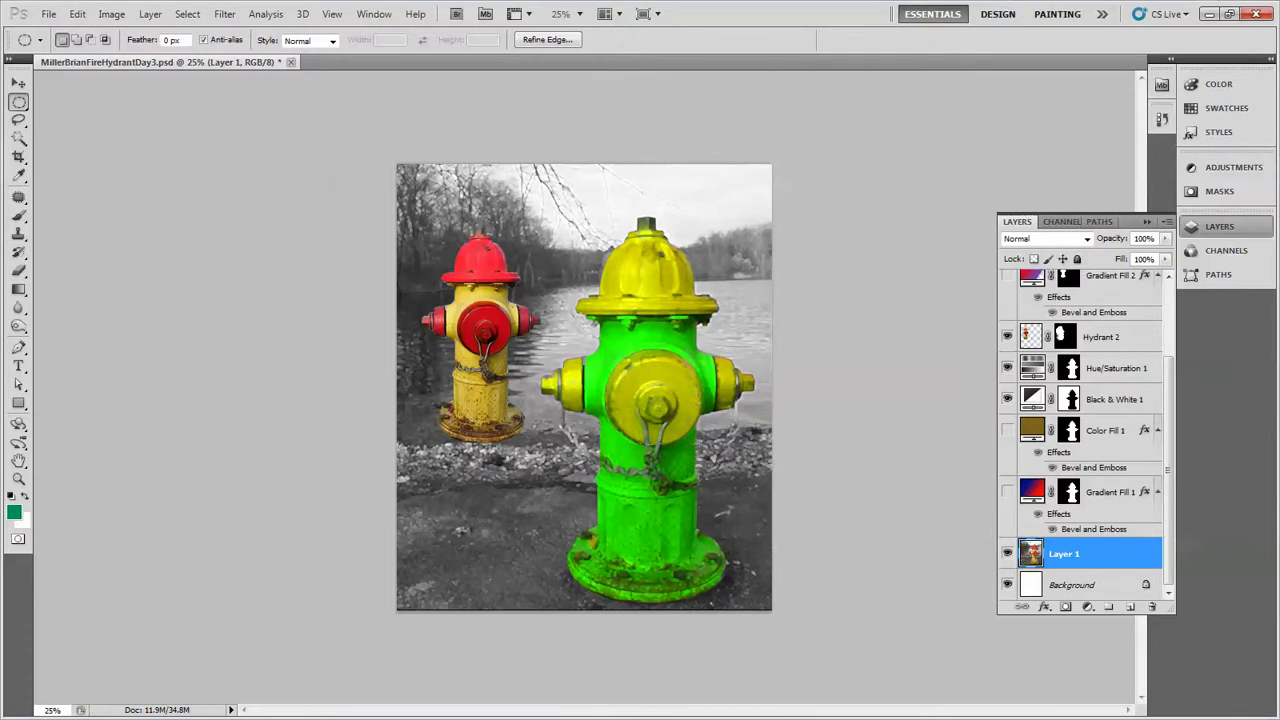
{"action": "left_click_drag", "start_coordinate": [606, 349], "coordinate": [704, 440]}
Step: Nudge the circular selection upward in one-pixel increments and back down over the large hydrant's front cap
{"action": "key", "text": "Up"}
{"action": "key", "text": "Up"}
{"action": "key", "text": "Up"}
{"action": "key", "text": "Up"}
{"action": "key", "text": "Up"}
{"action": "key", "text": "Up"}
{"action": "key", "text": "Up"}
{"action": "key", "text": "Up"}
{"action": "key", "text": "Up"}
{"action": "key", "text": "Up"}
{"action": "key", "text": "Up"}
{"action": "key", "text": "Up"}
{"action": "key", "text": "Up"}
{"action": "key", "text": "Up"}
{"action": "key", "text": "Up"}
{"action": "key", "text": "Down"}
{"action": "key", "text": "Down"}
{"action": "key", "text": "Down"}
{"action": "key", "text": "Down"}
{"action": "key", "text": "Down"}
{"action": "key", "text": "Down"}
{"action": "key", "text": "Down"}
{"action": "key", "text": "Down"}
{"action": "key", "text": "Down"}
{"action": "key", "text": "Down"}
{"action": "key", "text": "Down"}
{"action": "key", "text": "Down"}
{"action": "key", "text": "Down"}
{"action": "key", "text": "Down"}
{"action": "key", "text": "Down"}
{"action": "key", "text": "Down"}
Step: Drag the selected cap's pixels off the large hydrant with the Move tool and undo the move
{"action": "left_click", "coordinate": [18, 83]}
{"action": "left_click_drag", "start_coordinate": [630, 370], "coordinate": [595, 338]}
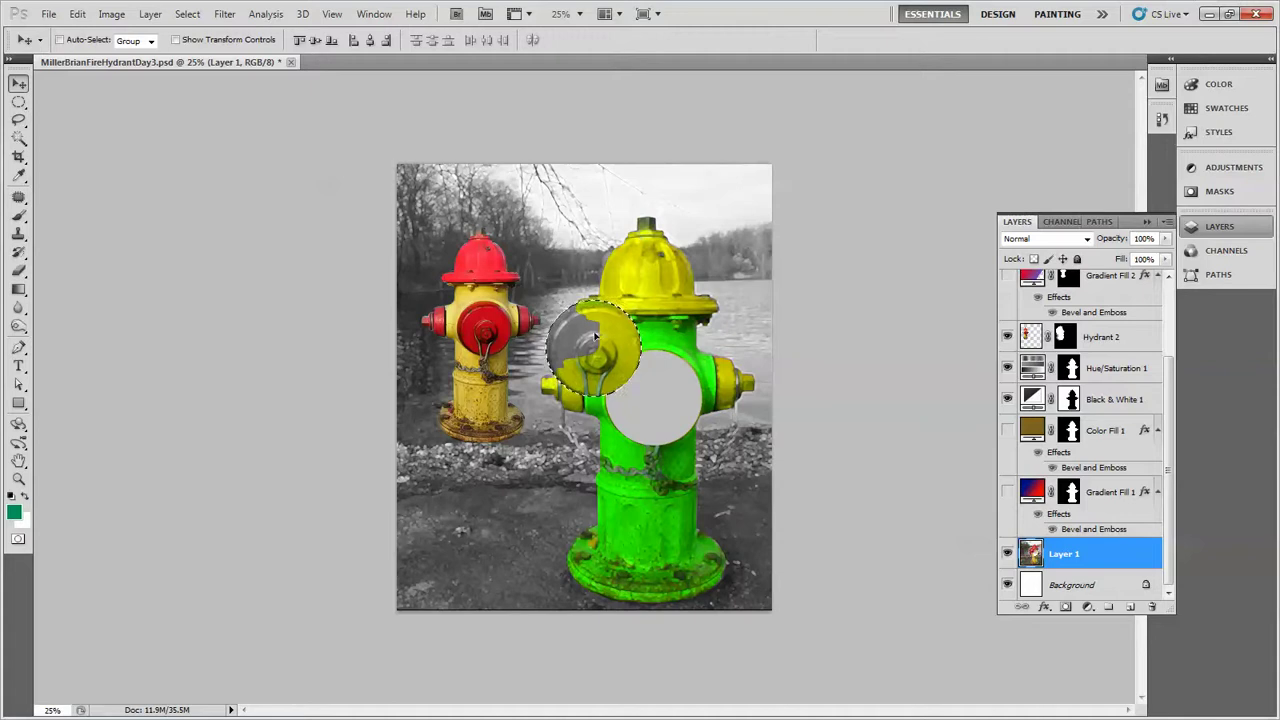
{"action": "left_click", "coordinate": [77, 13]}
{"action": "left_click", "coordinate": [90, 32]}
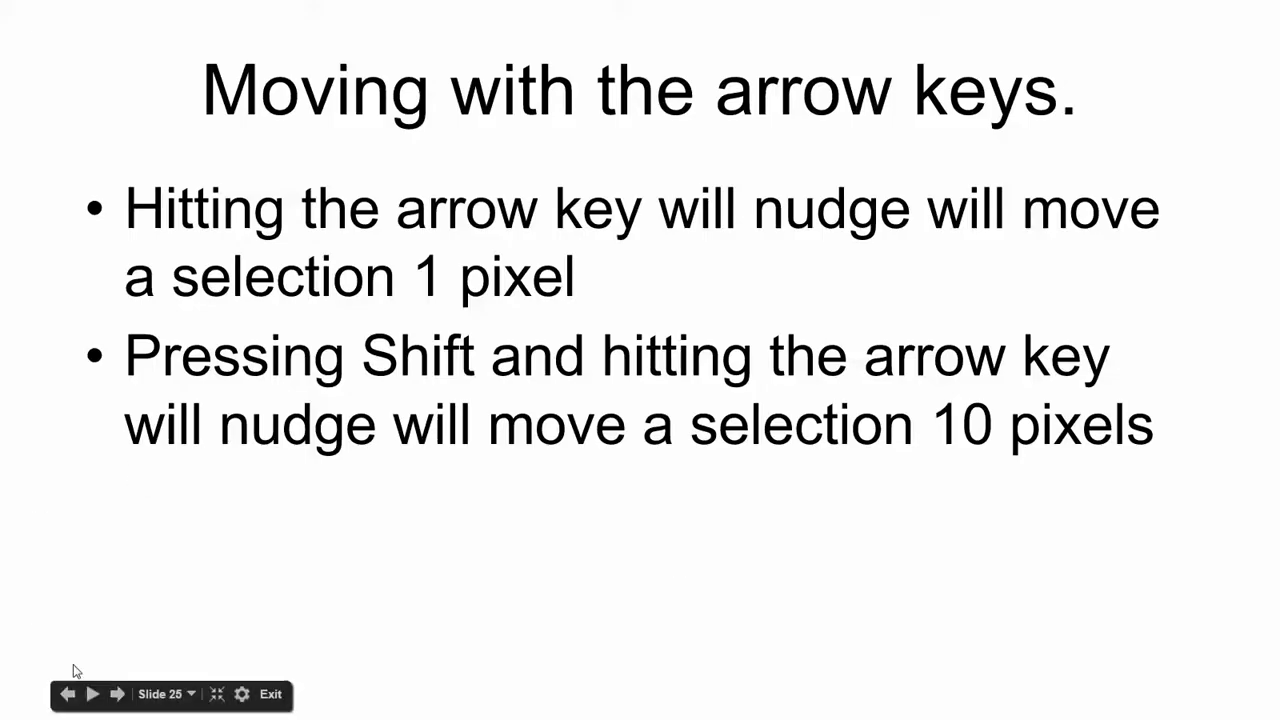
Step: Advance the slideshow through selecting from a center point to the slide on moving and duplicating simultaneously
{"action": "left_click", "coordinate": [117, 694]}
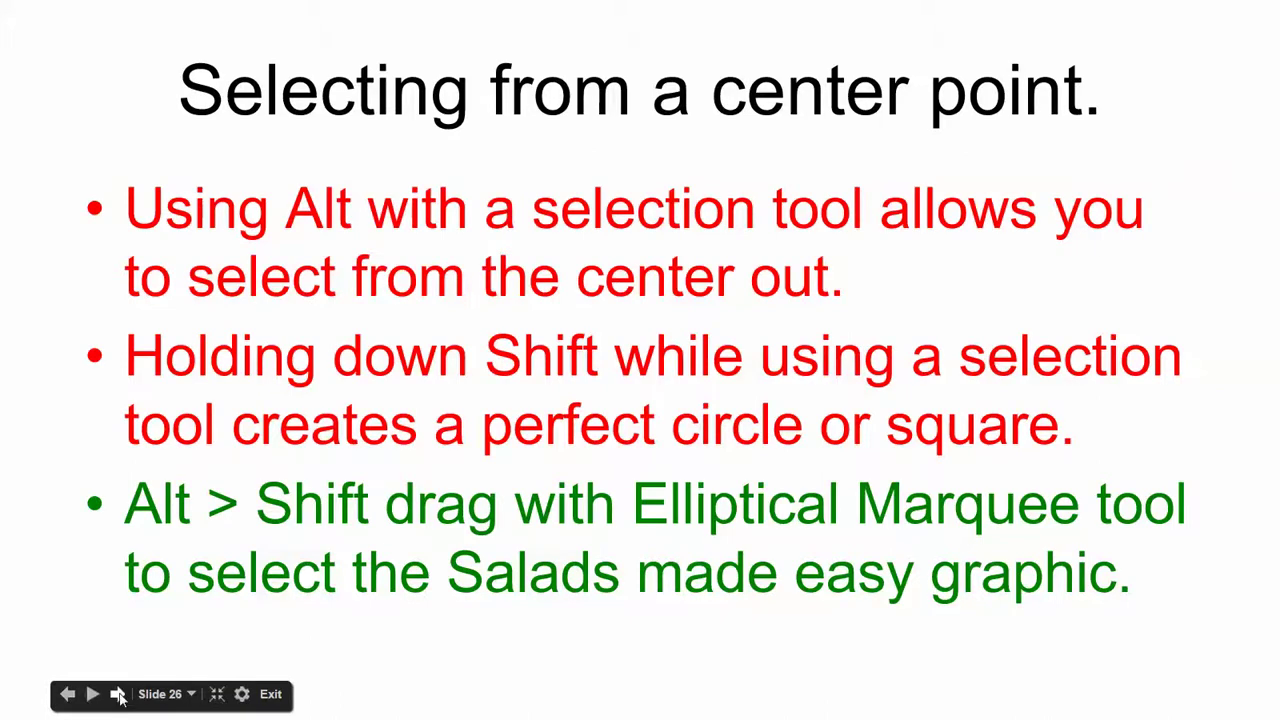
{"action": "left_click", "coordinate": [118, 694]}
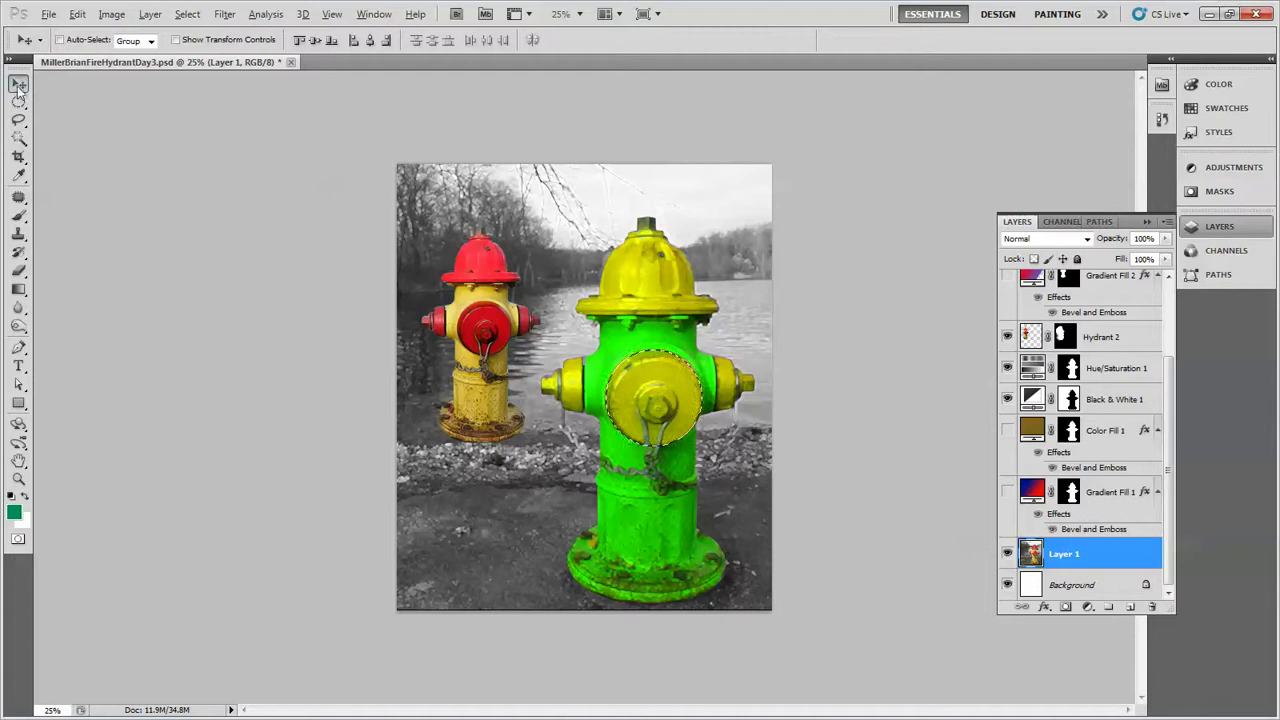
Step: Duplicate the selected cap into the sky on both sides of the large hydrant's top, and advance the slideshow one slide
{"action": "left_click_drag", "start_coordinate": [640, 394], "coordinate": [729, 230]}
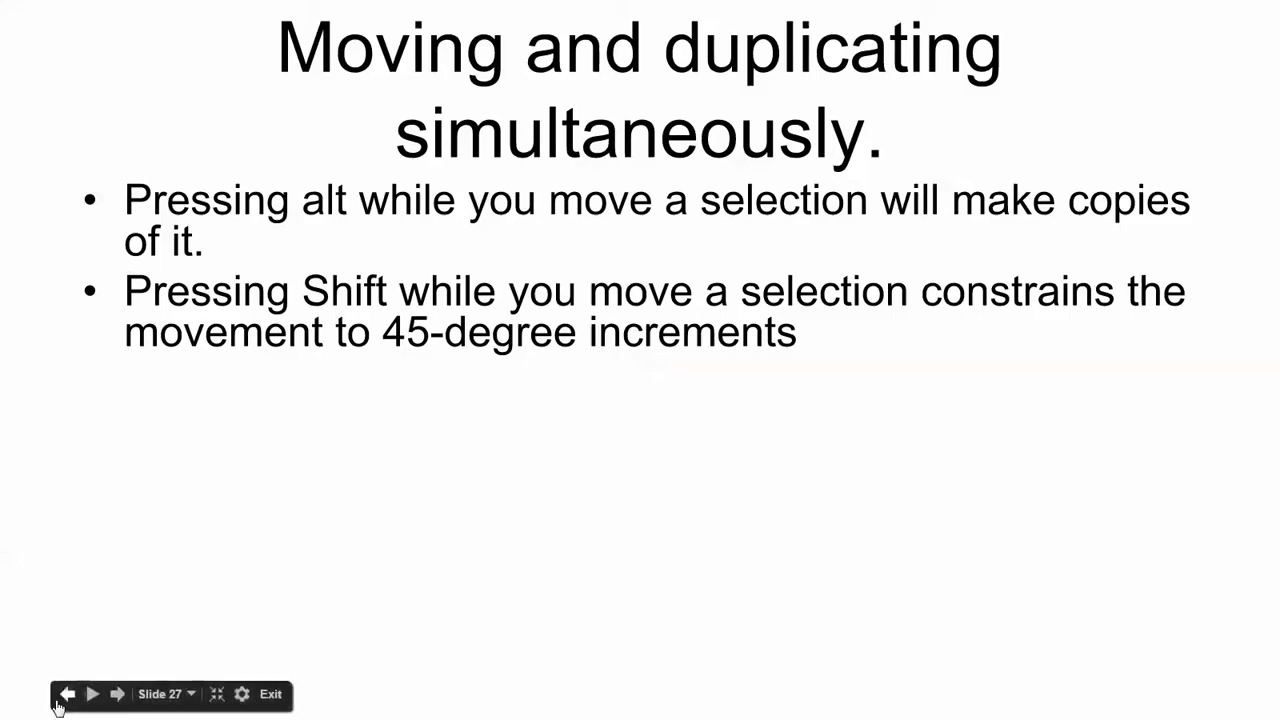
{"action": "left_click", "coordinate": [116, 697]}
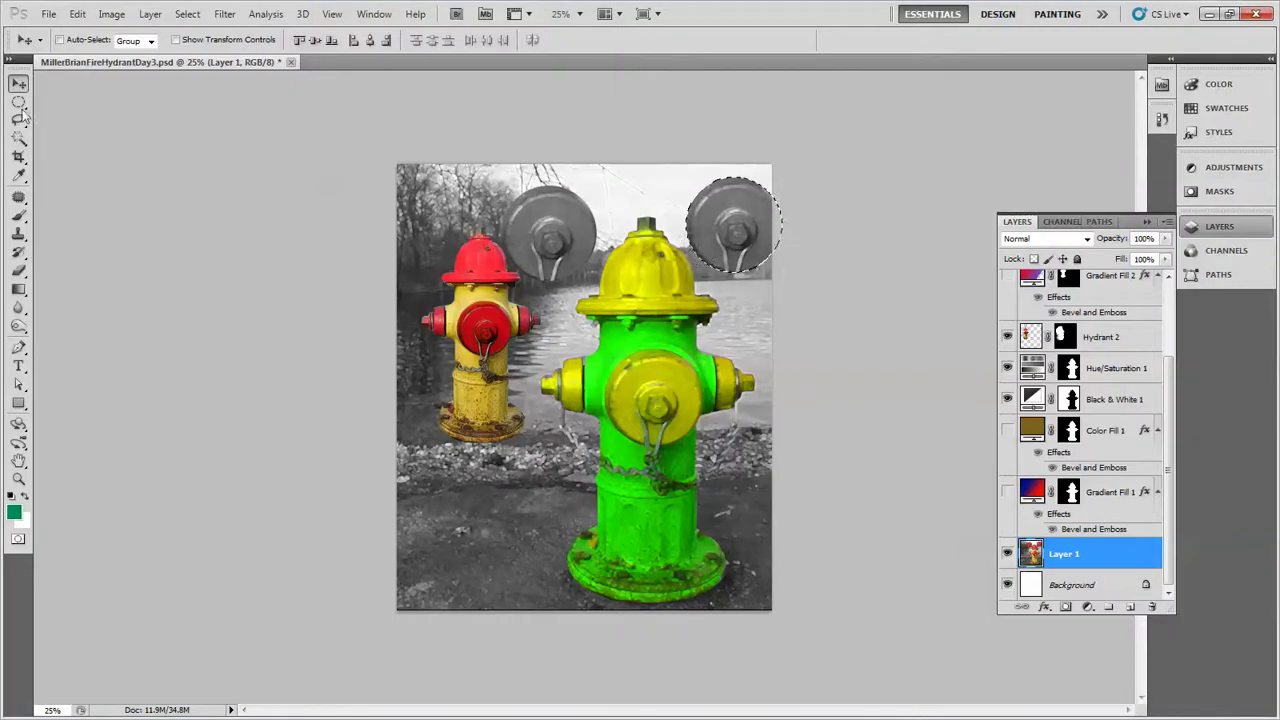
Step: Draw a freehand Lasso selection around the large hydrant's front cap
{"action": "left_click", "coordinate": [19, 121]}
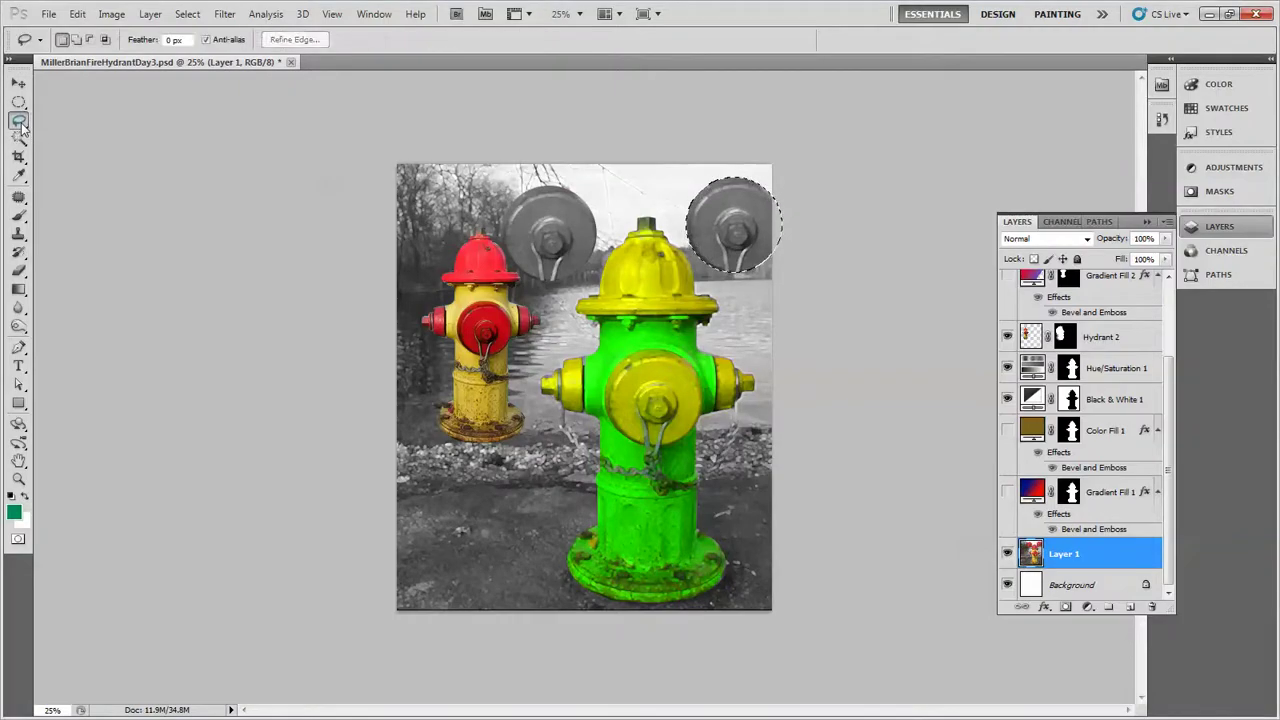
{"action": "left_click", "coordinate": [22, 128]}
{"action": "left_click", "coordinate": [62, 121]}
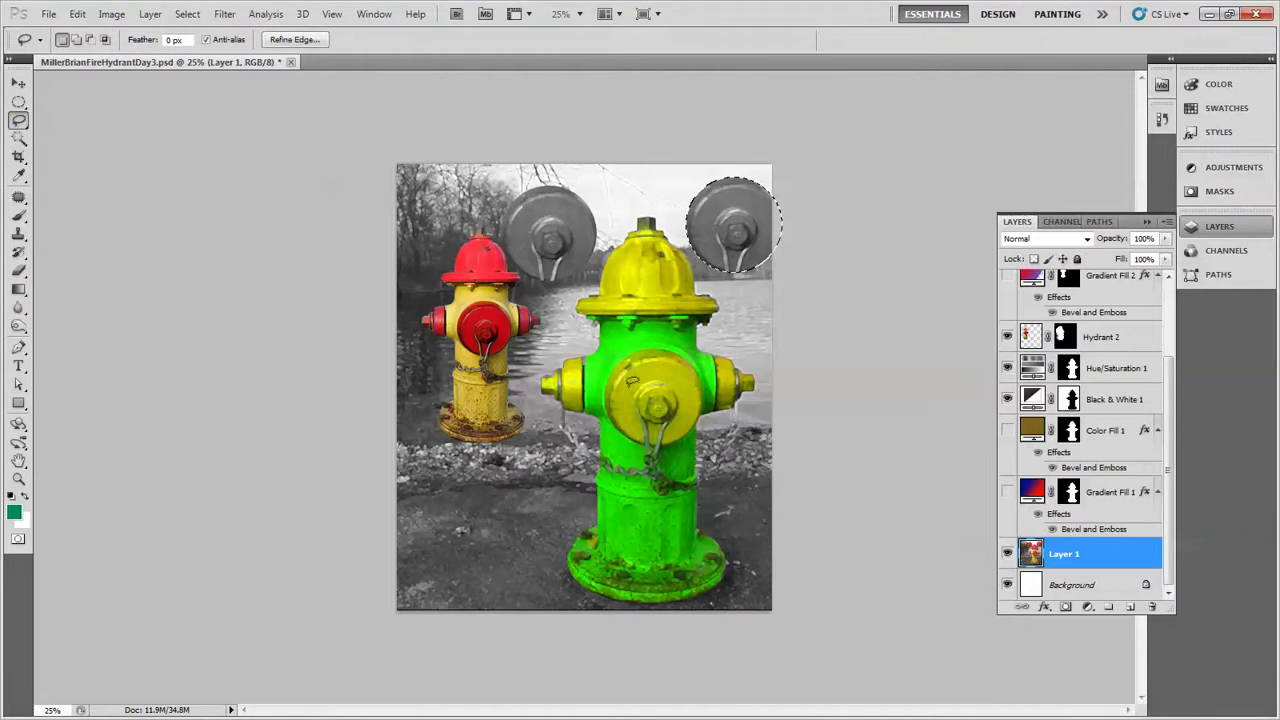
{"action": "left_click", "coordinate": [618, 355]}
{"action": "mouse_move", "coordinate": [617, 378]}
{"action": "left_mouse_down"}
{"action": "mouse_move", "coordinate": [665, 458]}
{"action": "mouse_move", "coordinate": [613, 372]}
{"action": "left_mouse_up"}
Step: Switch to the Magnetic Lasso tool
{"action": "left_click", "coordinate": [17, 124]}
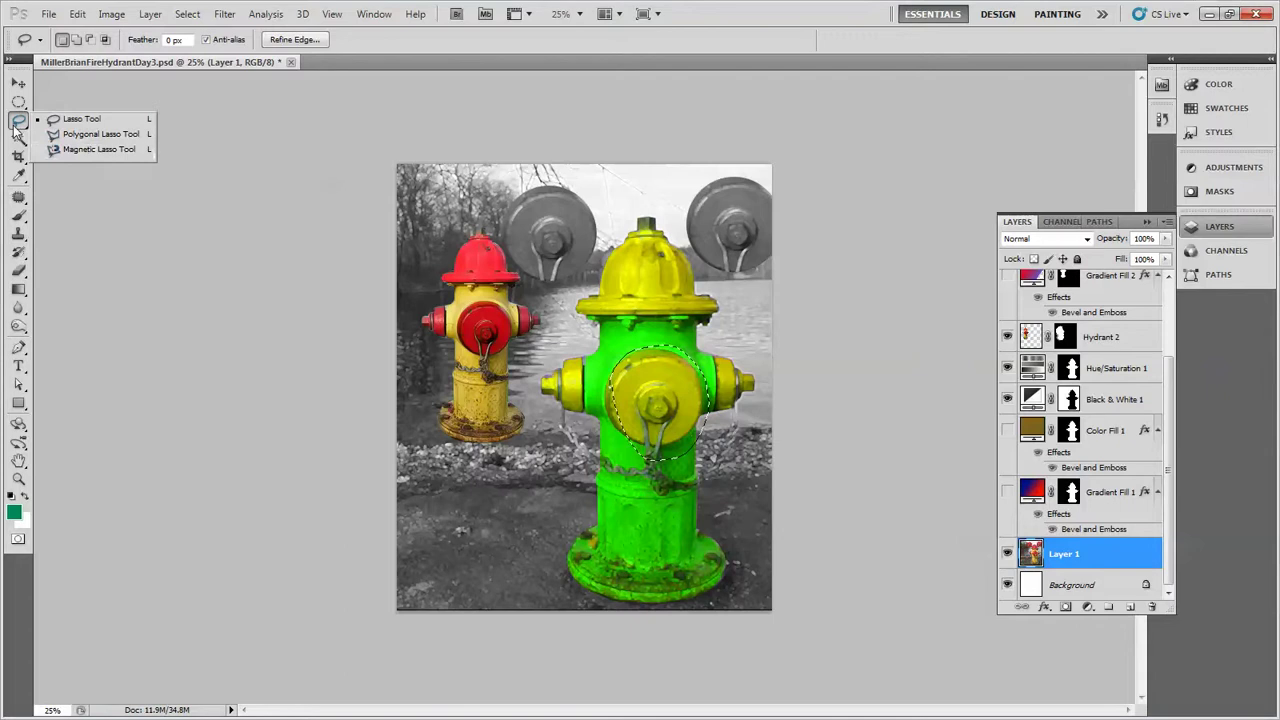
{"action": "left_click", "coordinate": [88, 150]}
{"action": "key", "text": "ctrl+d"}
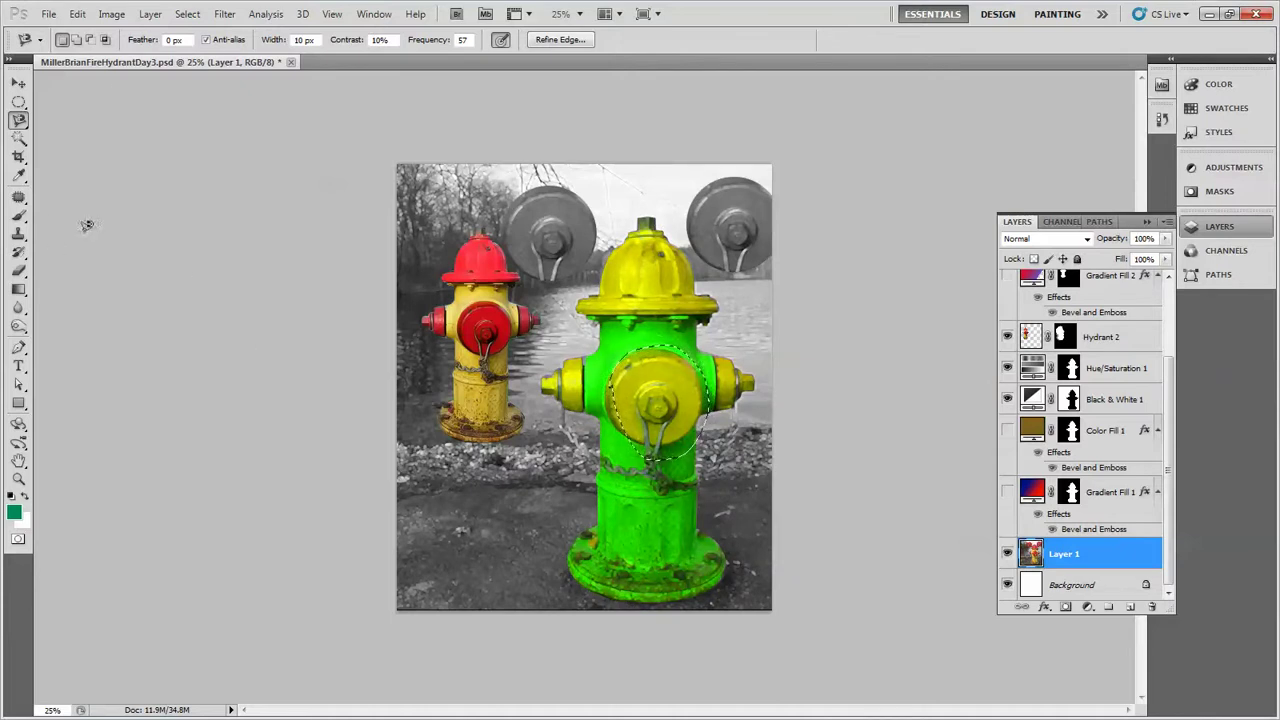
Step: Clear the current selection and outline the small hydrant with straight segments using the Polygonal Lasso tool
{"action": "left_click", "coordinate": [19, 121]}
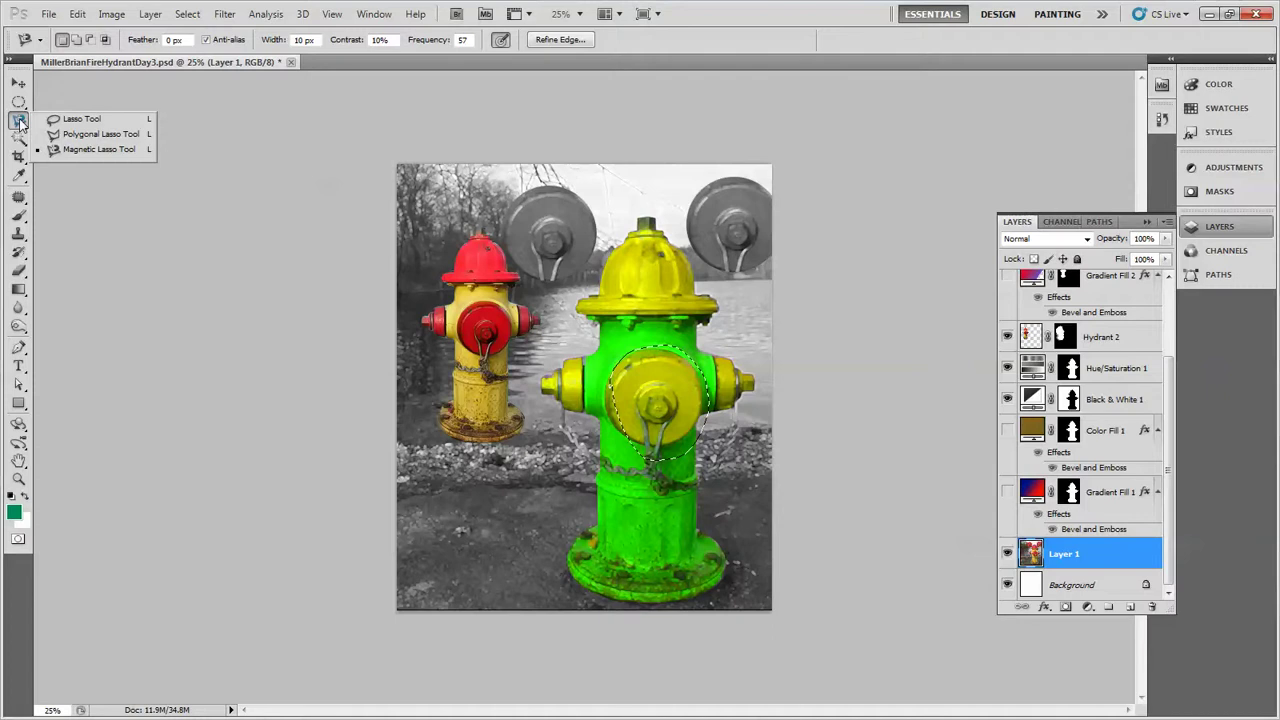
{"action": "left_click", "coordinate": [86, 133]}
{"action": "key", "text": "ctrl+d"}
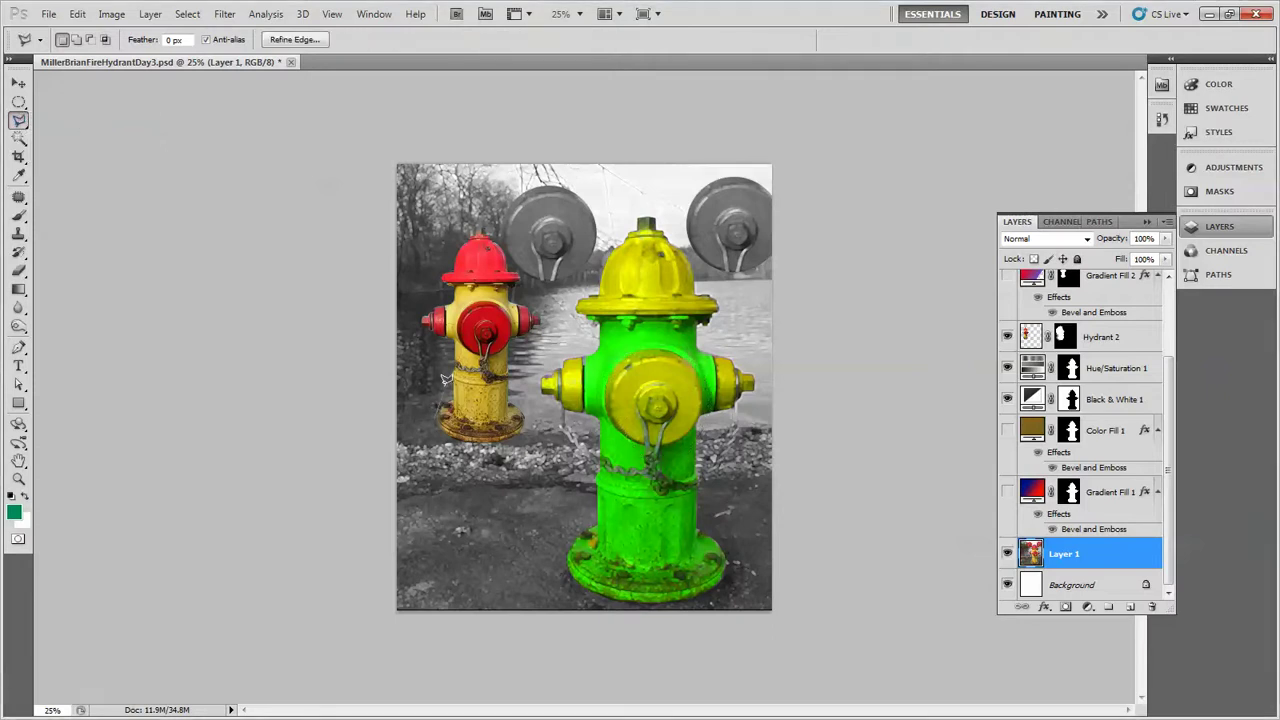
{"action": "left_click", "coordinate": [436, 363]}
{"action": "left_click", "coordinate": [399, 337]}
{"action": "left_click", "coordinate": [400, 284]}
{"action": "left_click", "coordinate": [533, 340]}
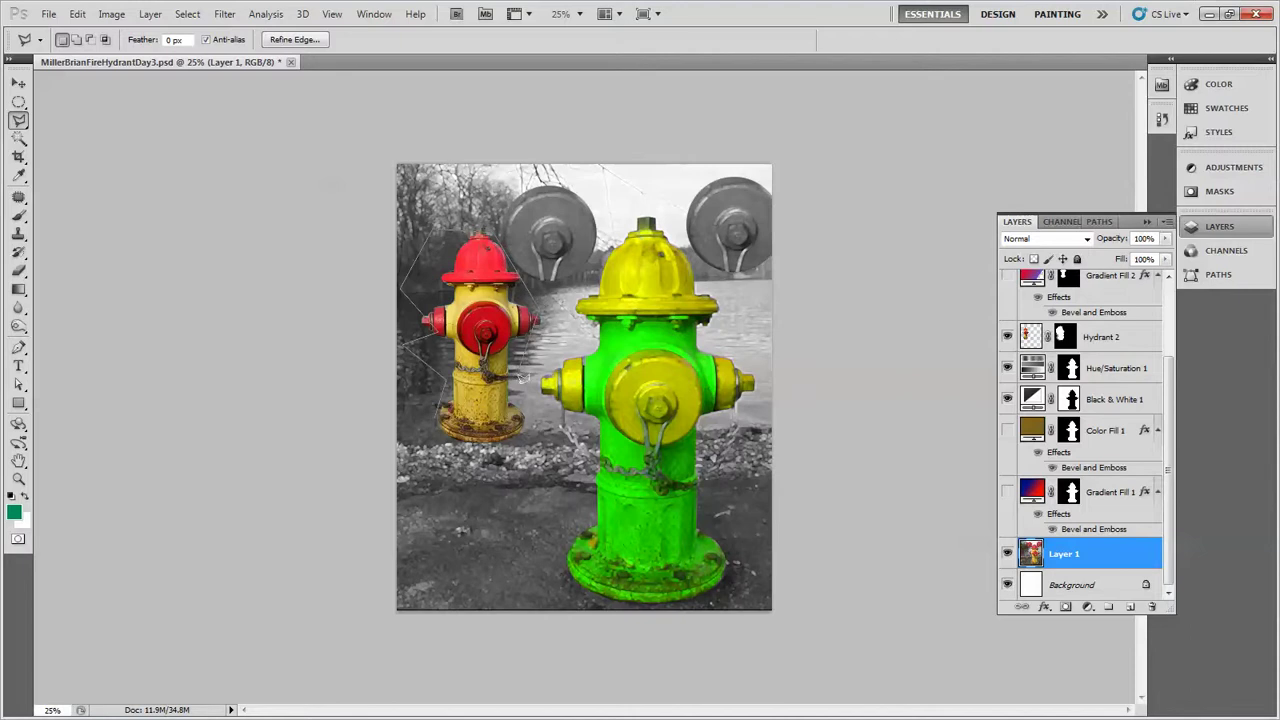
{"action": "left_click", "coordinate": [437, 413]}
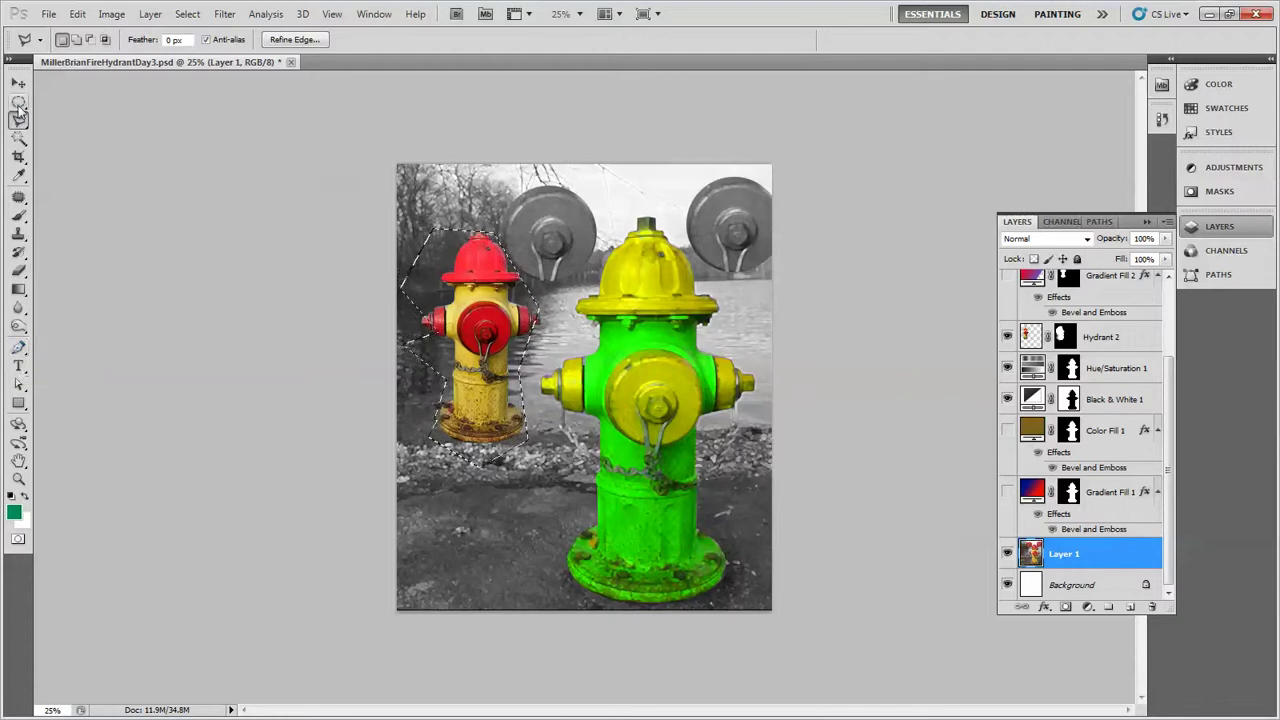
Step: Select the large hydrant from its top nut down to its base by painting over it with the Quick Selection tool
{"action": "left_click", "coordinate": [20, 137]}
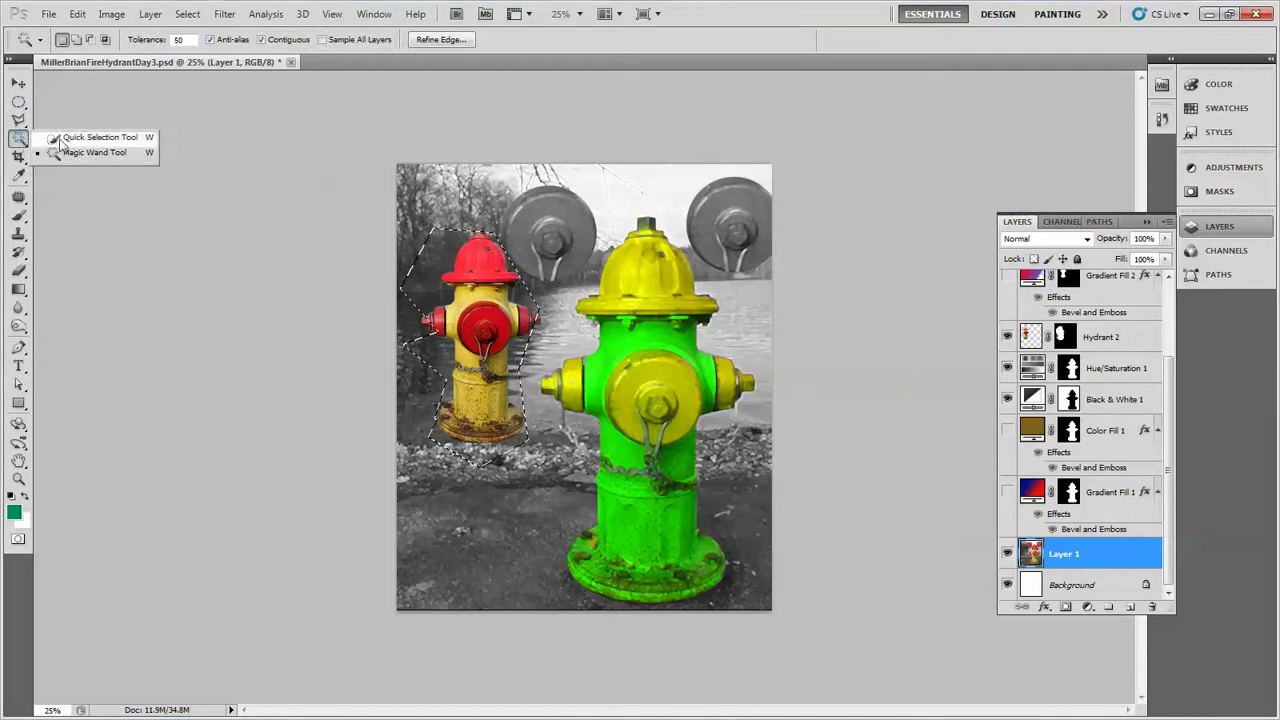
{"action": "left_click", "coordinate": [77, 141]}
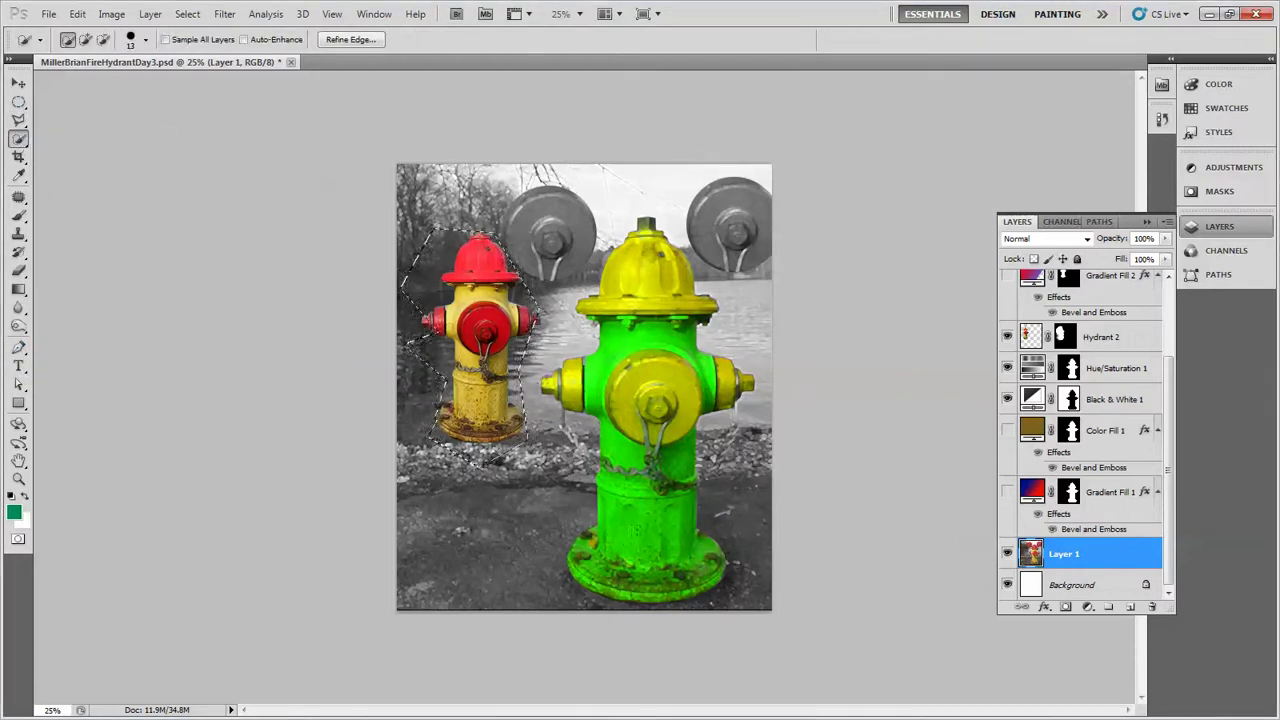
{"action": "mouse_move", "coordinate": [641, 537]}
{"action": "left_mouse_down"}
{"action": "mouse_move", "coordinate": [642, 565]}
{"action": "mouse_move", "coordinate": [640, 495]}
{"action": "left_mouse_up"}
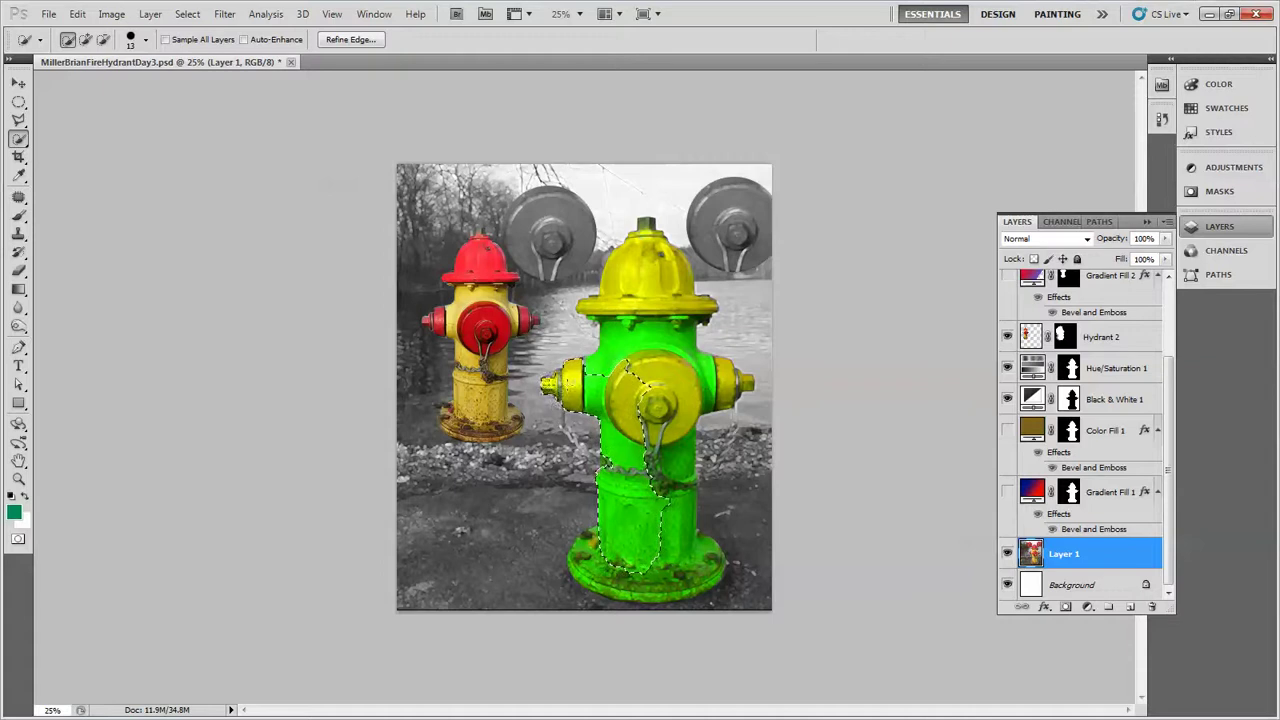
{"action": "mouse_move", "coordinate": [645, 386]}
{"action": "left_mouse_down"}
{"action": "mouse_move", "coordinate": [705, 370]}
{"action": "mouse_move", "coordinate": [635, 310]}
{"action": "mouse_move", "coordinate": [700, 340]}
{"action": "mouse_move", "coordinate": [600, 305]}
{"action": "mouse_move", "coordinate": [690, 262]}
{"action": "mouse_move", "coordinate": [650, 228]}
{"action": "mouse_move", "coordinate": [640, 235]}
{"action": "left_mouse_up"}
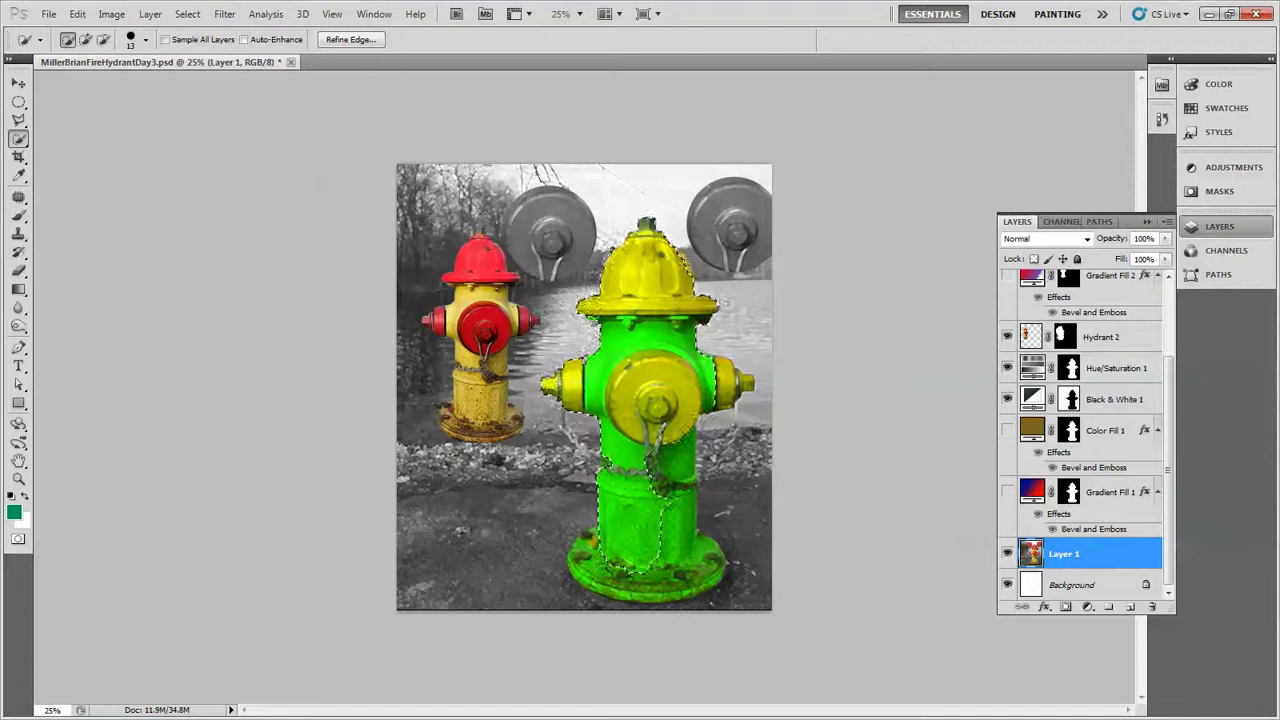
{"action": "mouse_move", "coordinate": [640, 235]}
{"action": "left_mouse_down"}
{"action": "mouse_move", "coordinate": [668, 240]}
{"action": "mouse_move", "coordinate": [630, 235]}
{"action": "mouse_move", "coordinate": [610, 262]}
{"action": "mouse_move", "coordinate": [655, 233]}
{"action": "mouse_move", "coordinate": [670, 510]}
{"action": "left_mouse_up"}
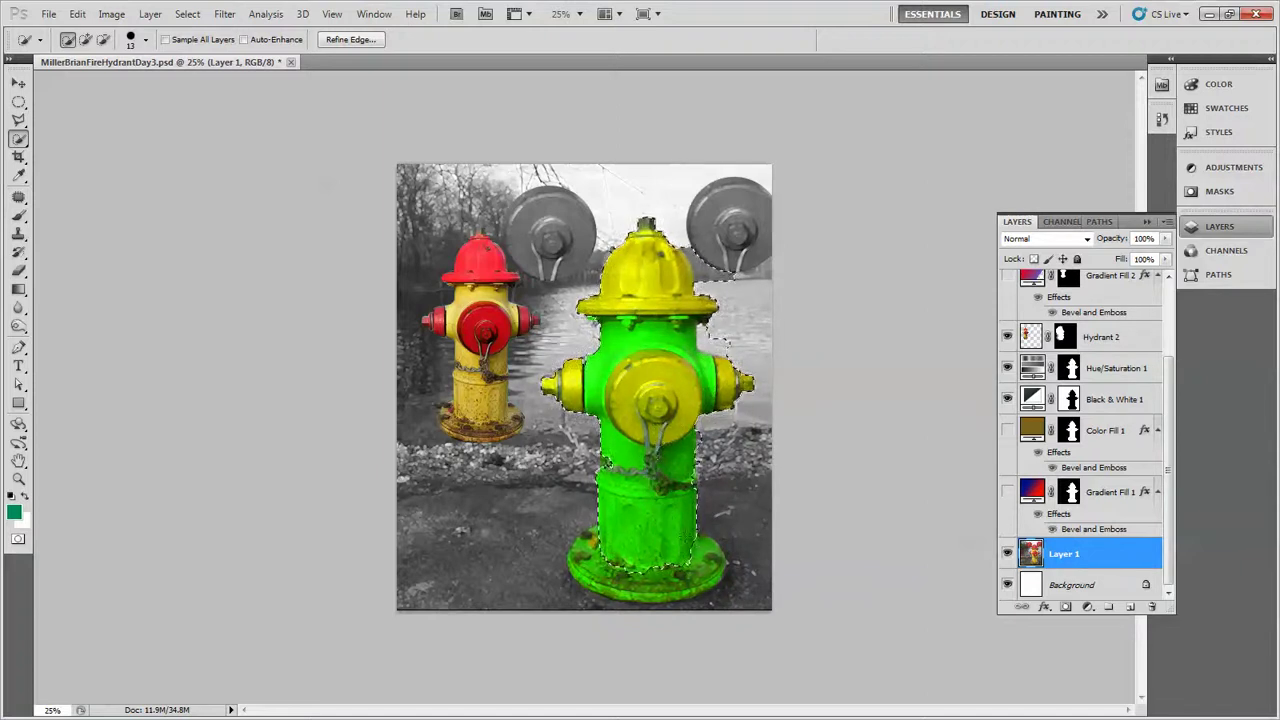
{"action": "left_click_drag", "start_coordinate": [697, 496], "coordinate": [717, 556]}
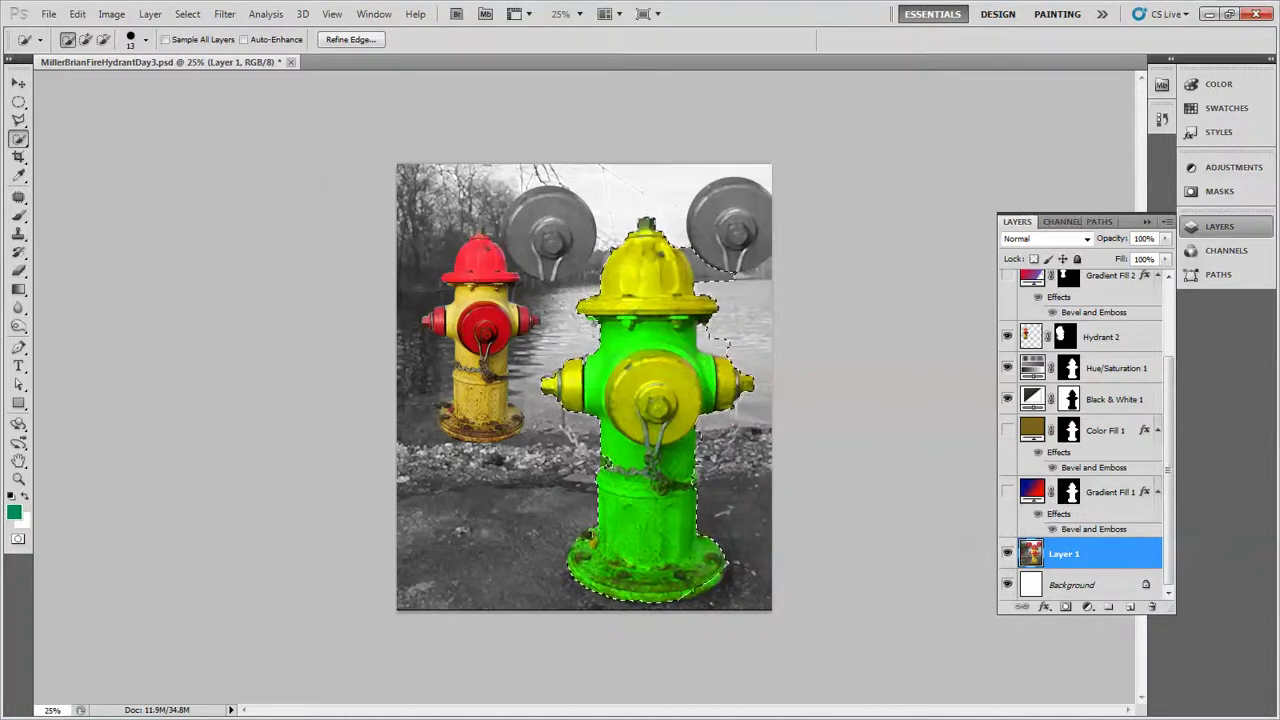
{"action": "mouse_move", "coordinate": [726, 482]}
{"action": "left_mouse_down"}
{"action": "mouse_move", "coordinate": [712, 590]}
{"action": "mouse_move", "coordinate": [690, 525]}
{"action": "left_mouse_up"}
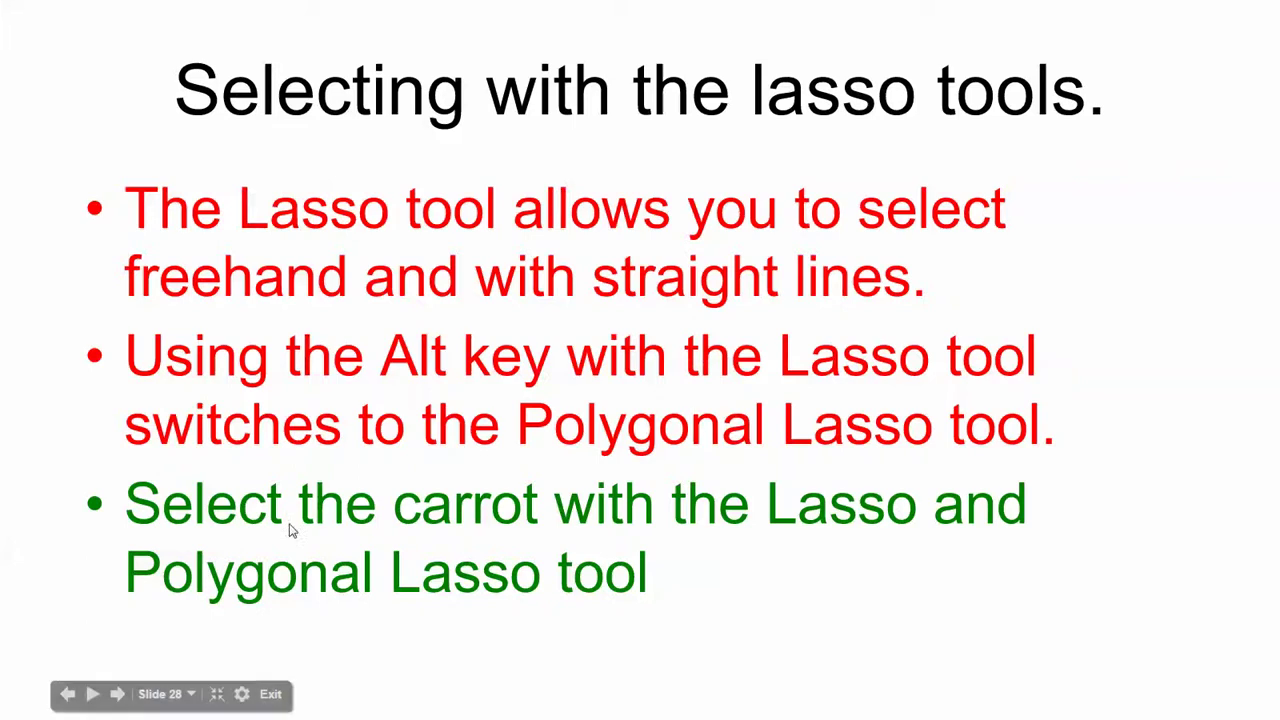
Step: Advance the slideshow past the slides on the lasso tools, rotating a selection and the Magnetic Lasso tool
{"action": "left_click", "coordinate": [118, 694]}
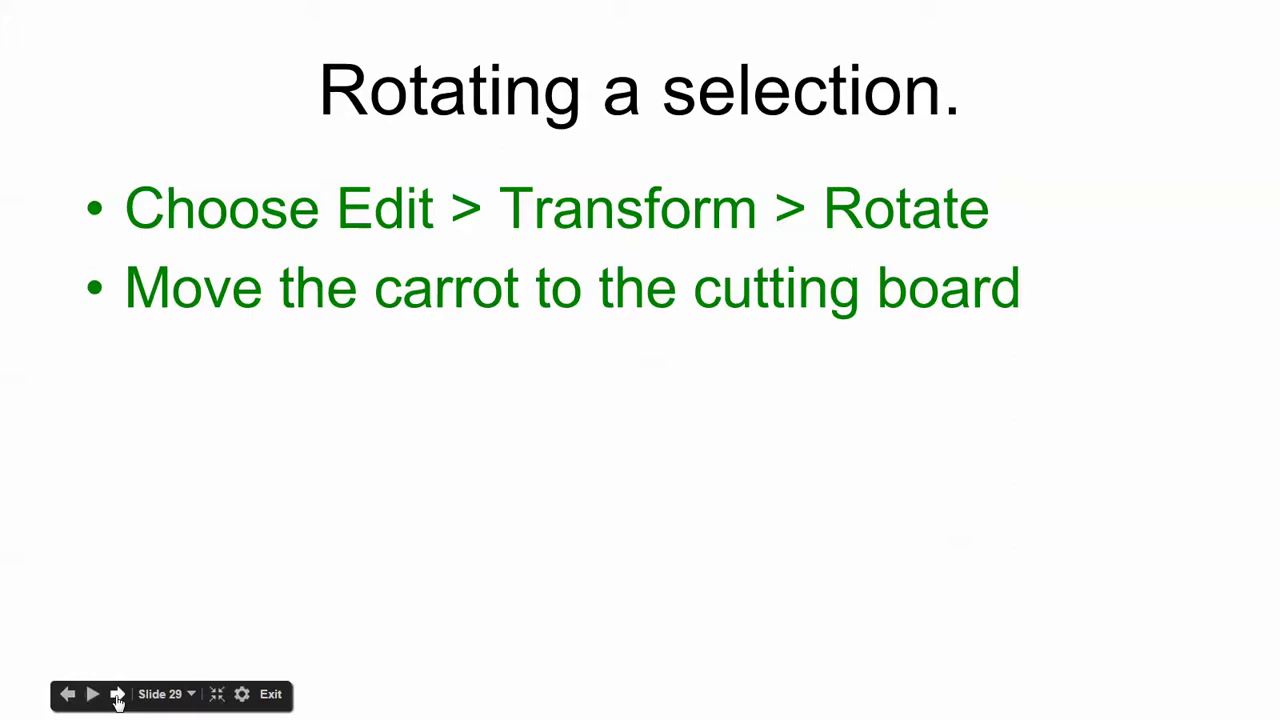
{"action": "left_click", "coordinate": [117, 694]}
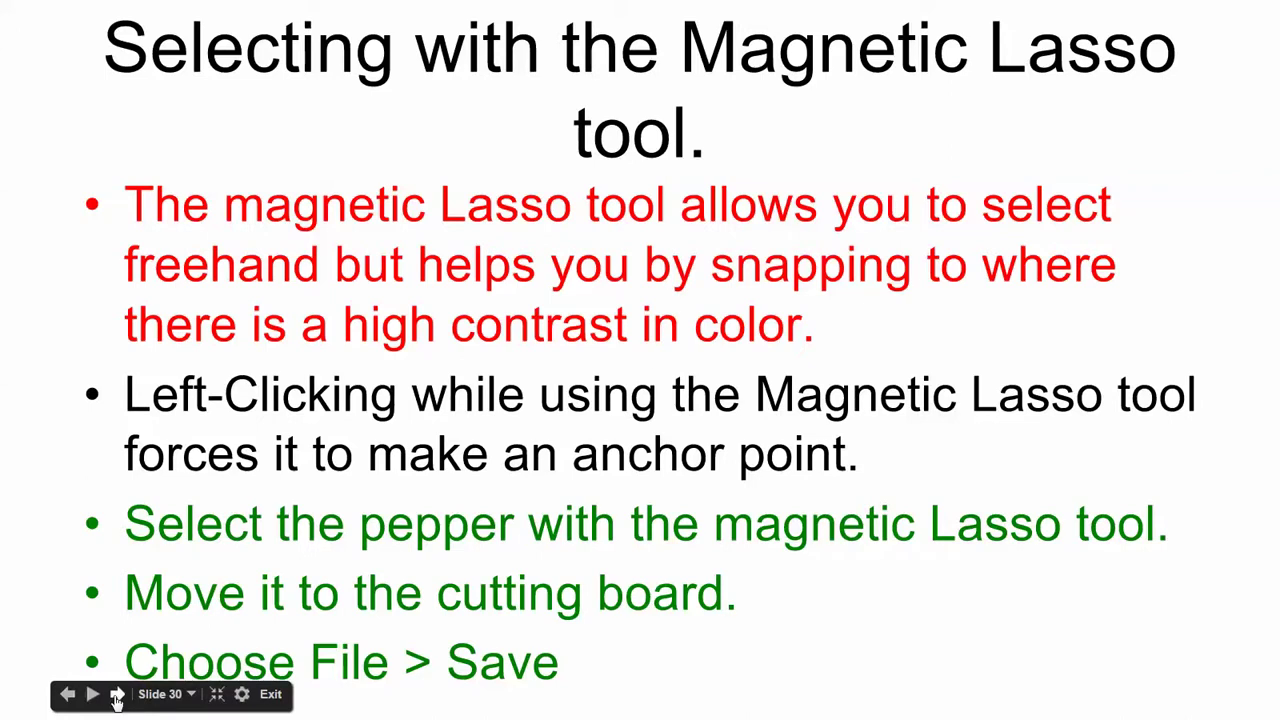
{"action": "left_click", "coordinate": [117, 694]}
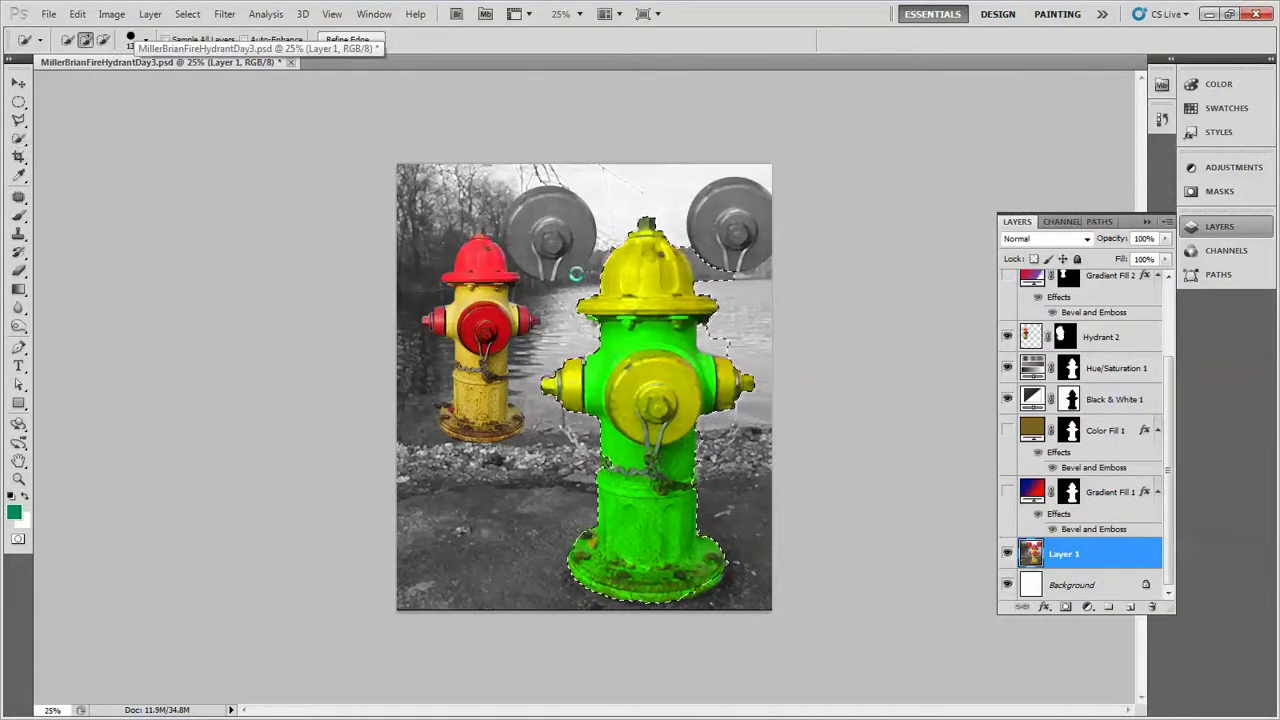
Step: Try rotating the selected large hydrant about 29° clockwise with Free Transform, discarding the transformation and clearing the selection
{"action": "key", "text": "ctrl+t"}
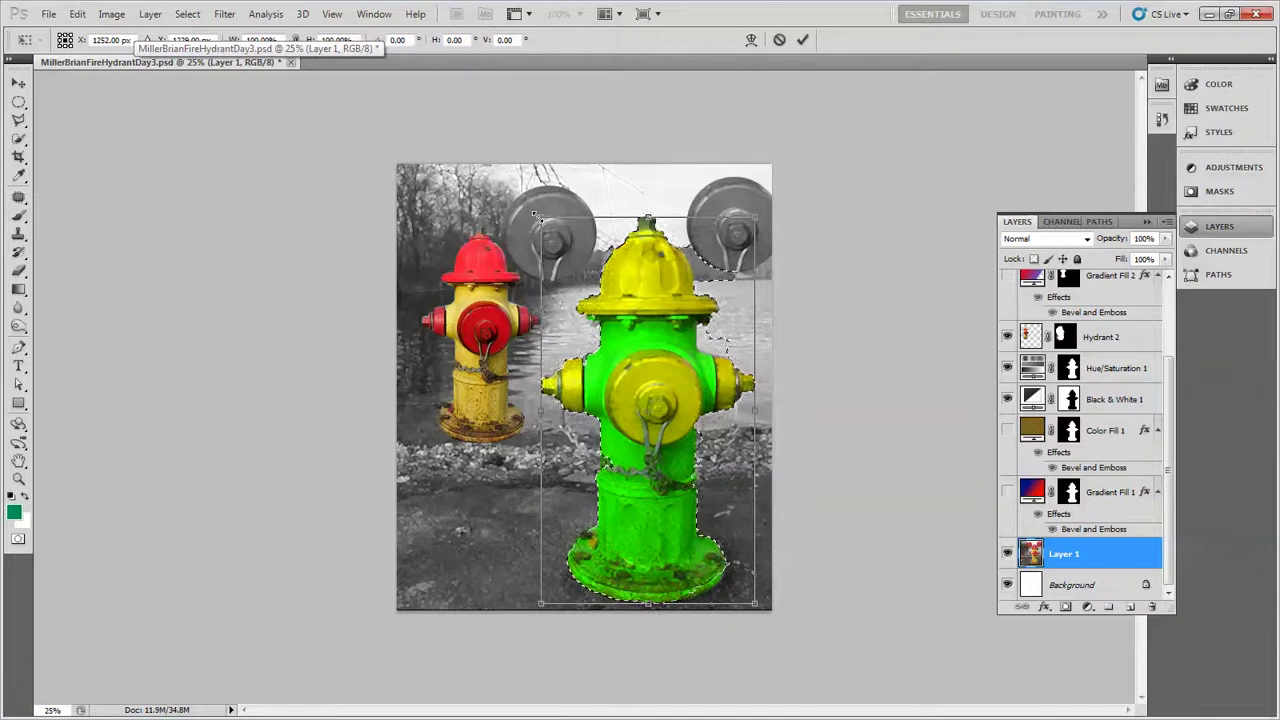
{"action": "left_click_drag", "start_coordinate": [567, 186], "coordinate": [686, 175]}
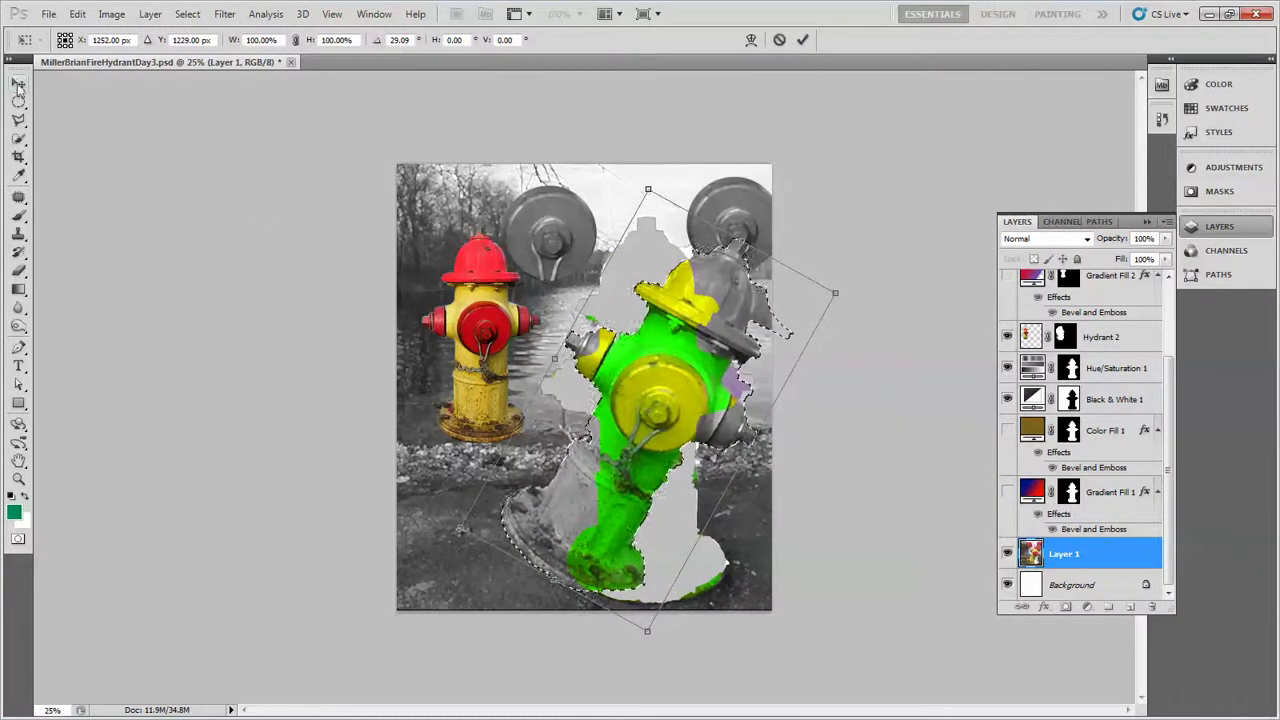
{"action": "key", "text": "v"}
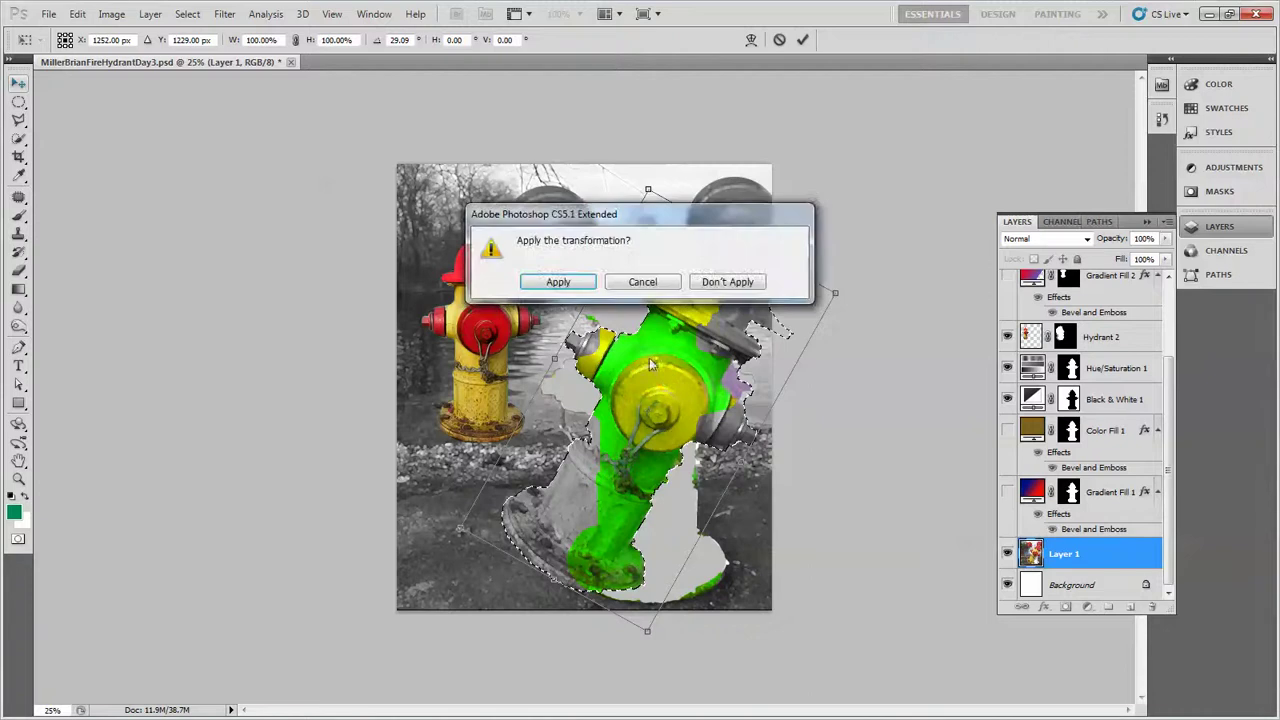
{"action": "left_click", "coordinate": [726, 282]}
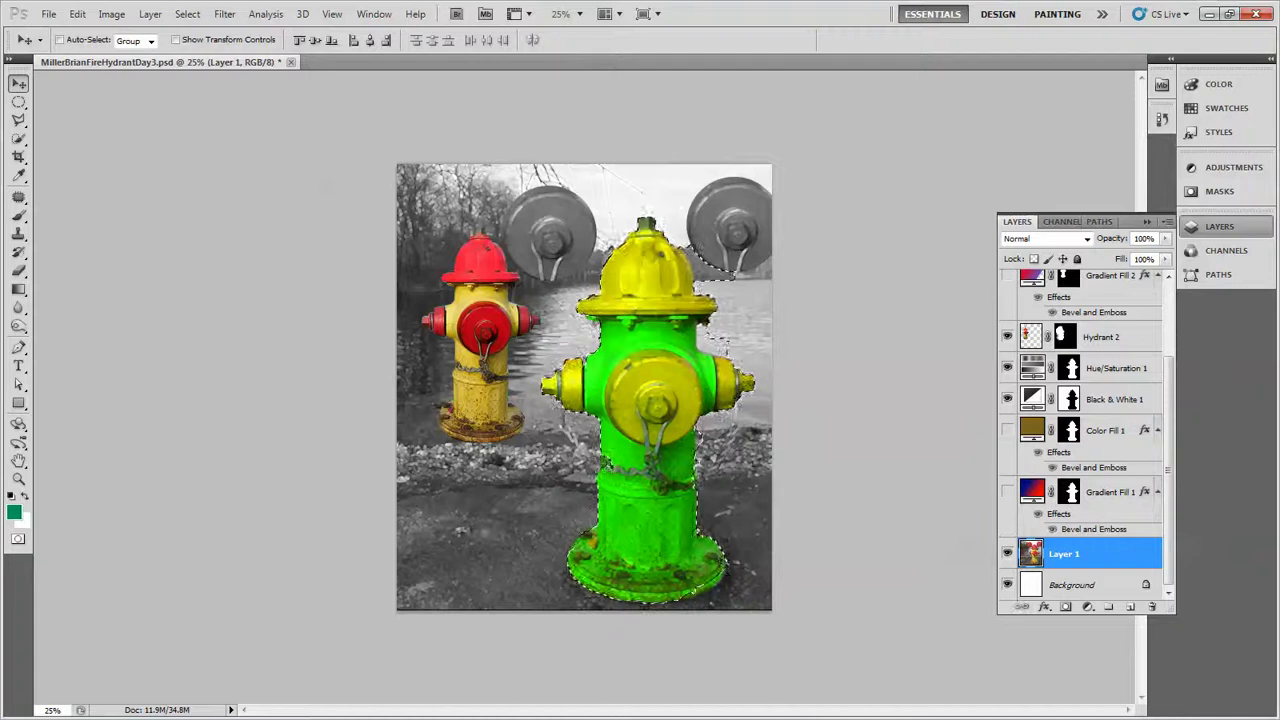
{"action": "key", "text": "ctrl+d"}
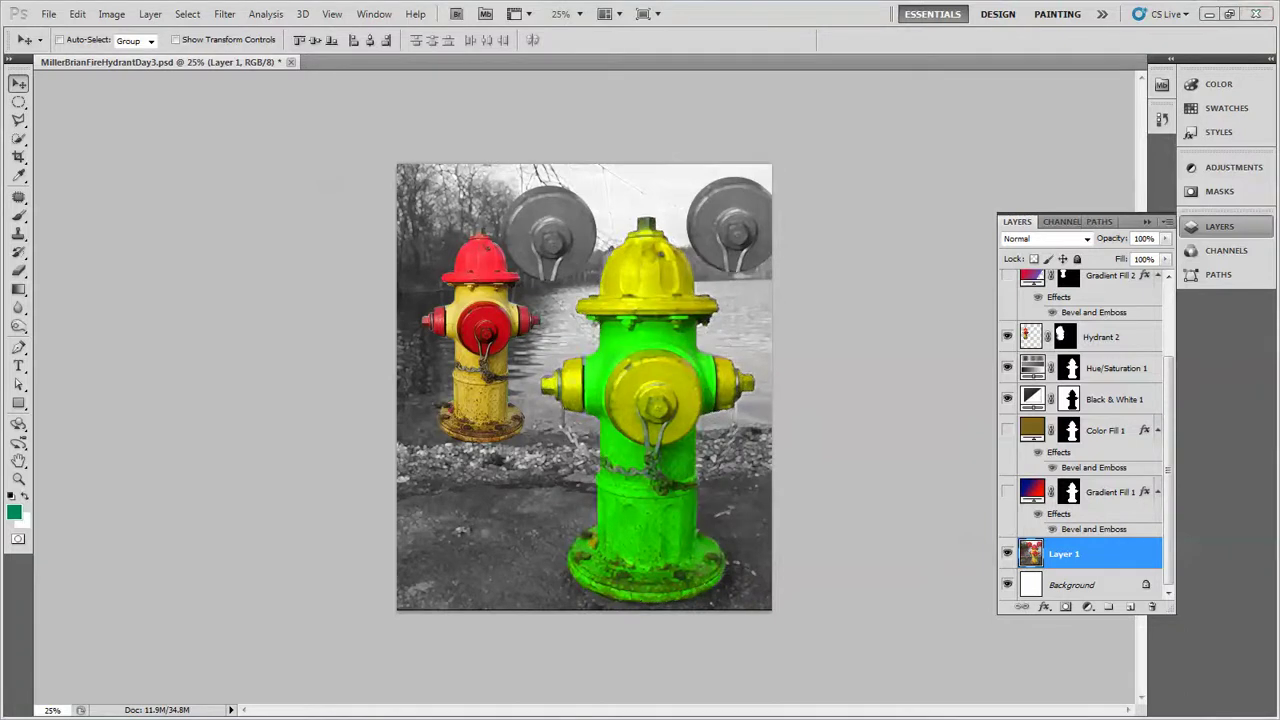